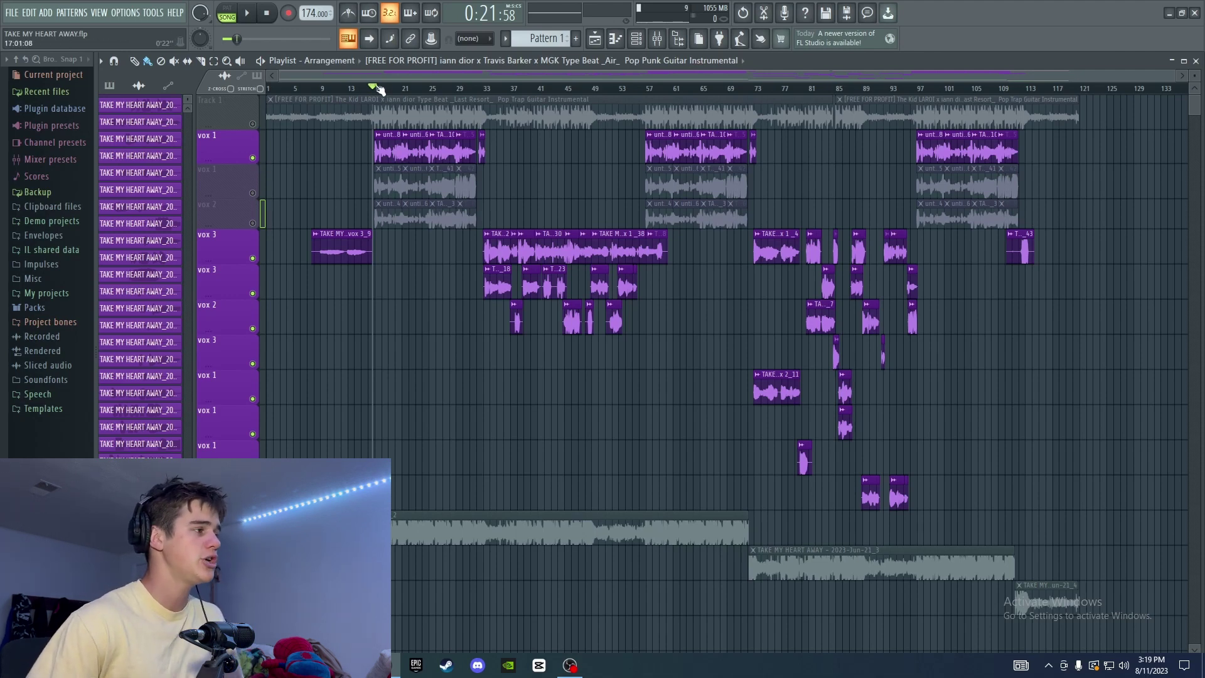
- Play the arrangement from just before bar 17 to hear the first vox 1 track with the two tracks below it muted
mouse_move(377, 87)
left_mouse_down()
mouse_move(358, 89)
mouse_move(375, 91)
left_mouse_up()
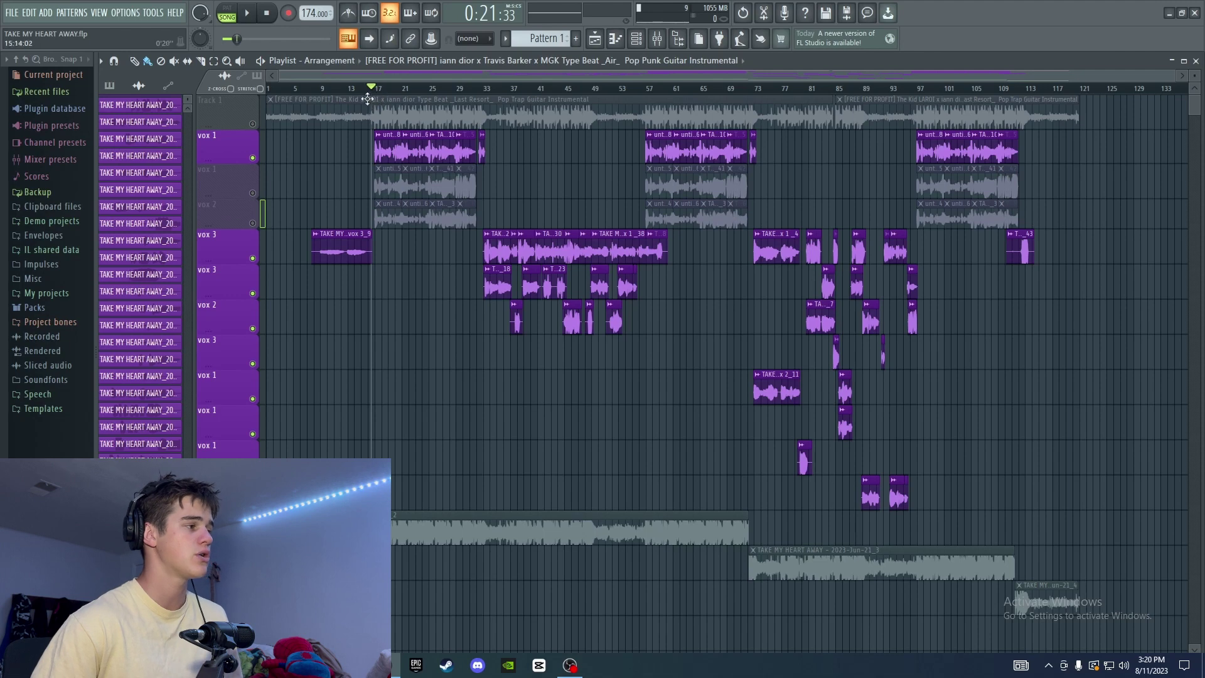
key("space")
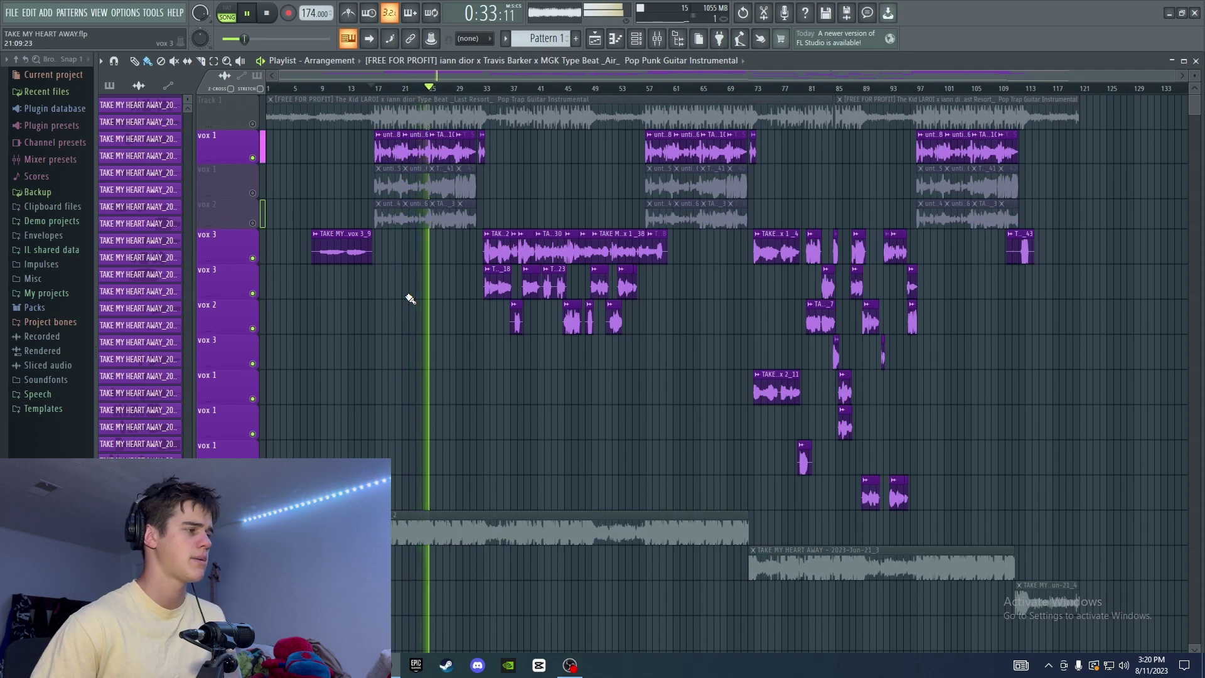
key("space")
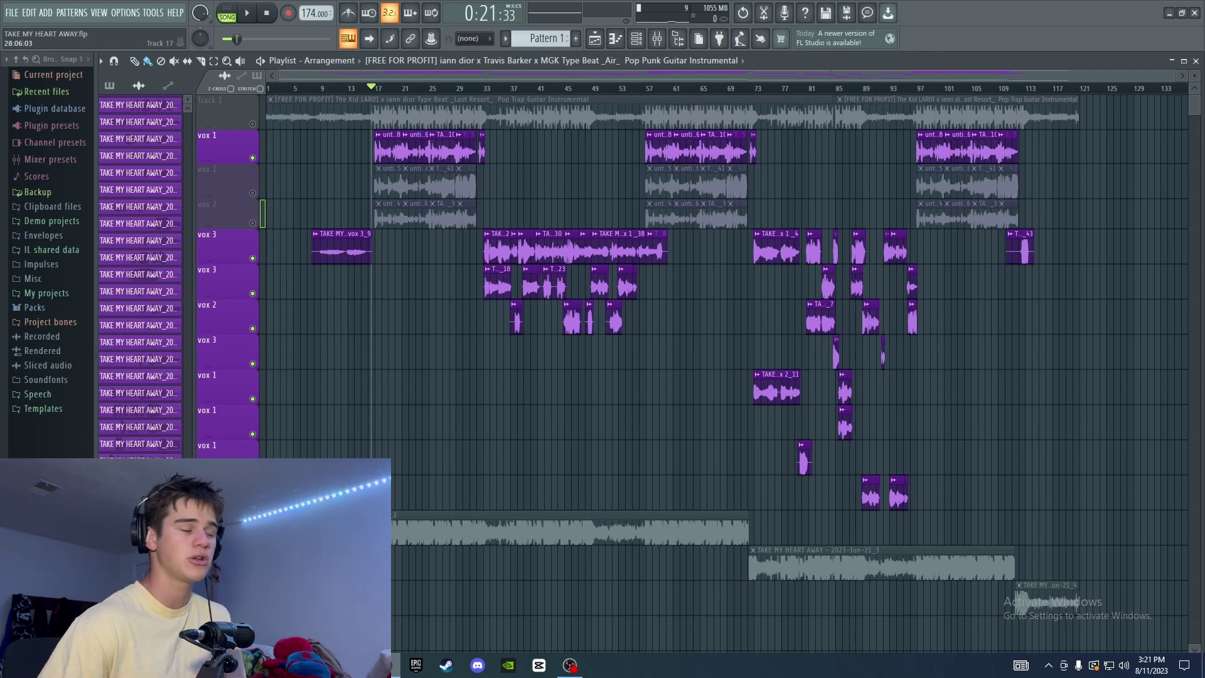
- Unmute the second vox 1 track and the vox 2 track beneath it, and mute both again
left_click(252, 193)
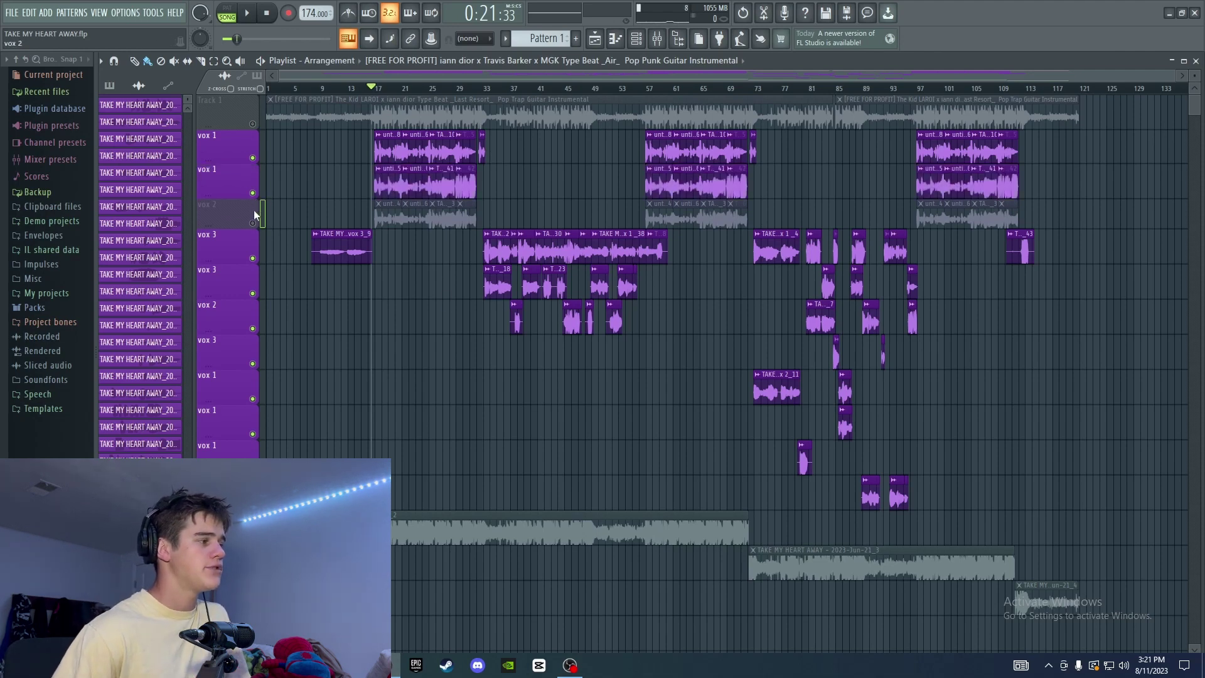
left_click(252, 223)
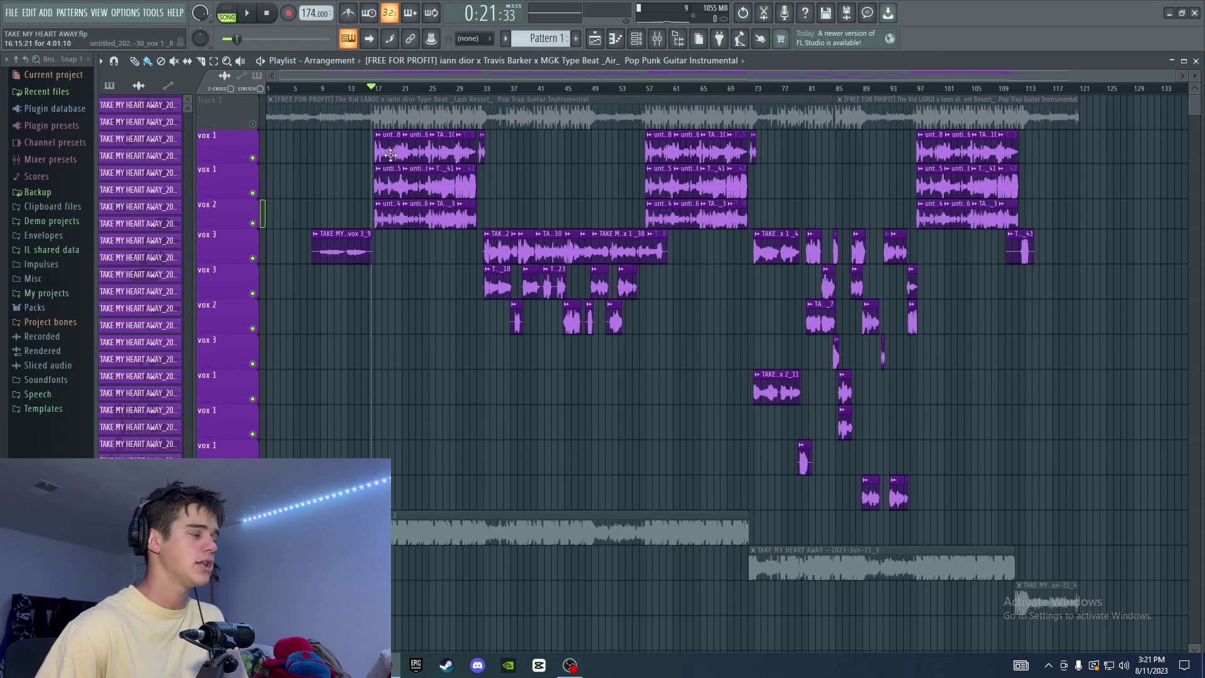
left_click_drag(252, 193, 253, 223)
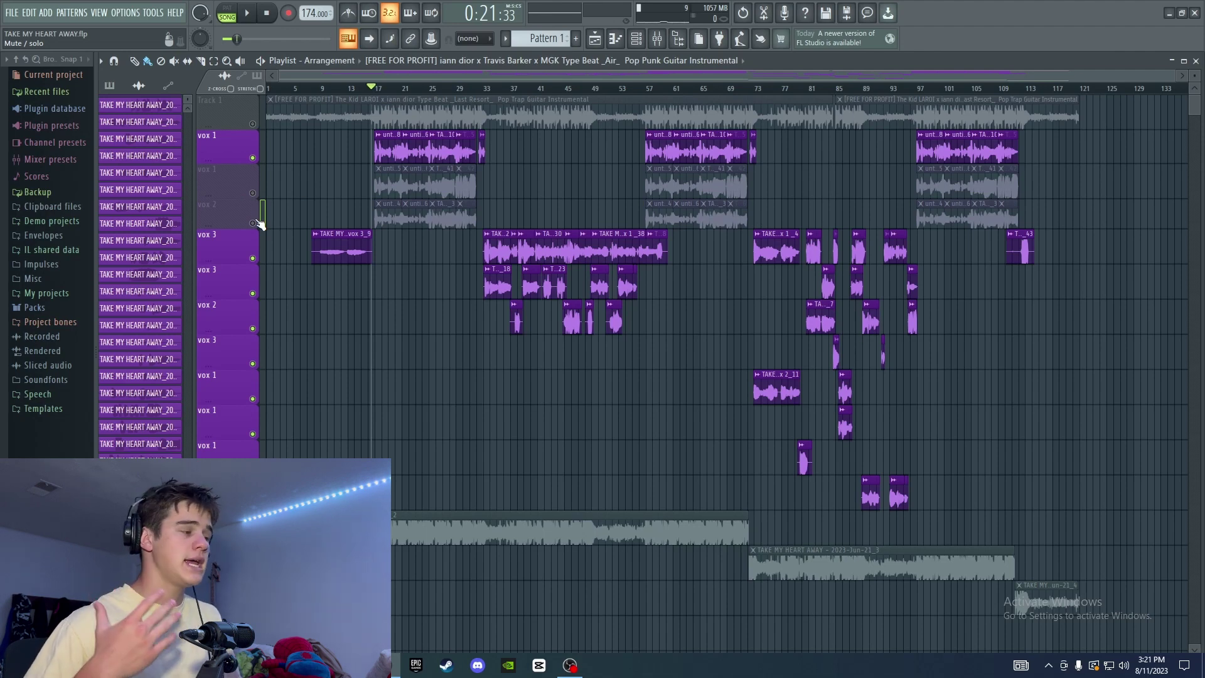
- Solo the second vox 1 track and place the playhead just before its first clip at bar 17
right_click(253, 193)
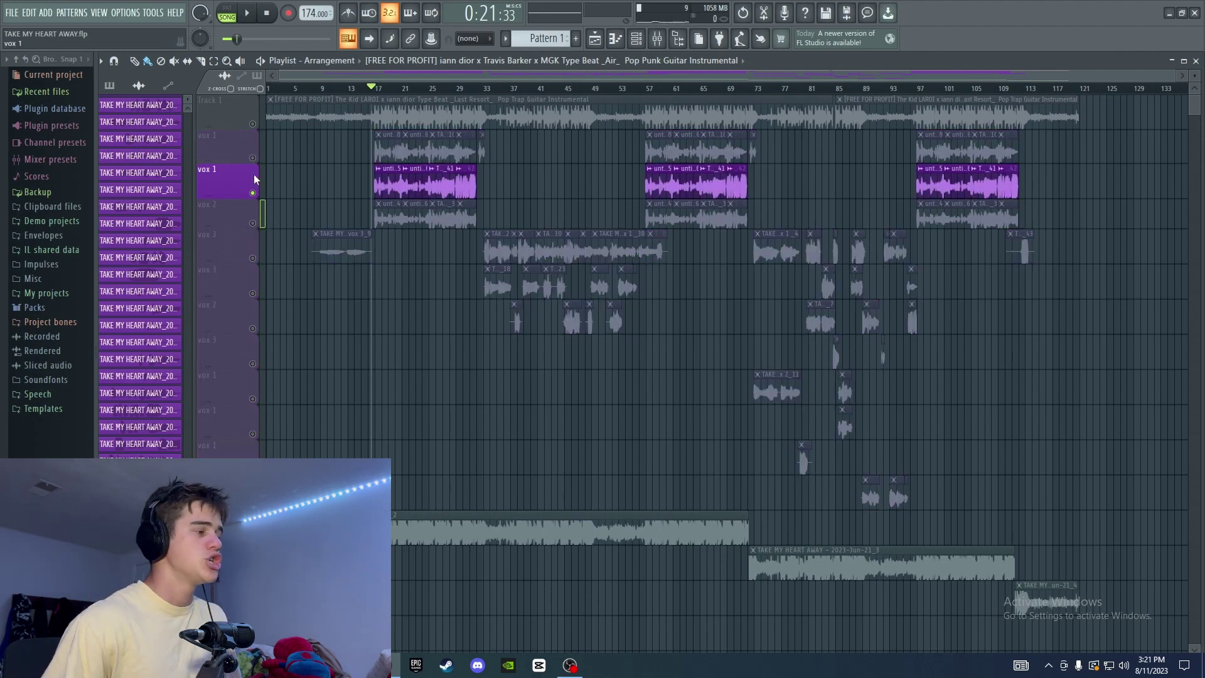
left_click(374, 88)
scroll(381, 120, "up", 5)
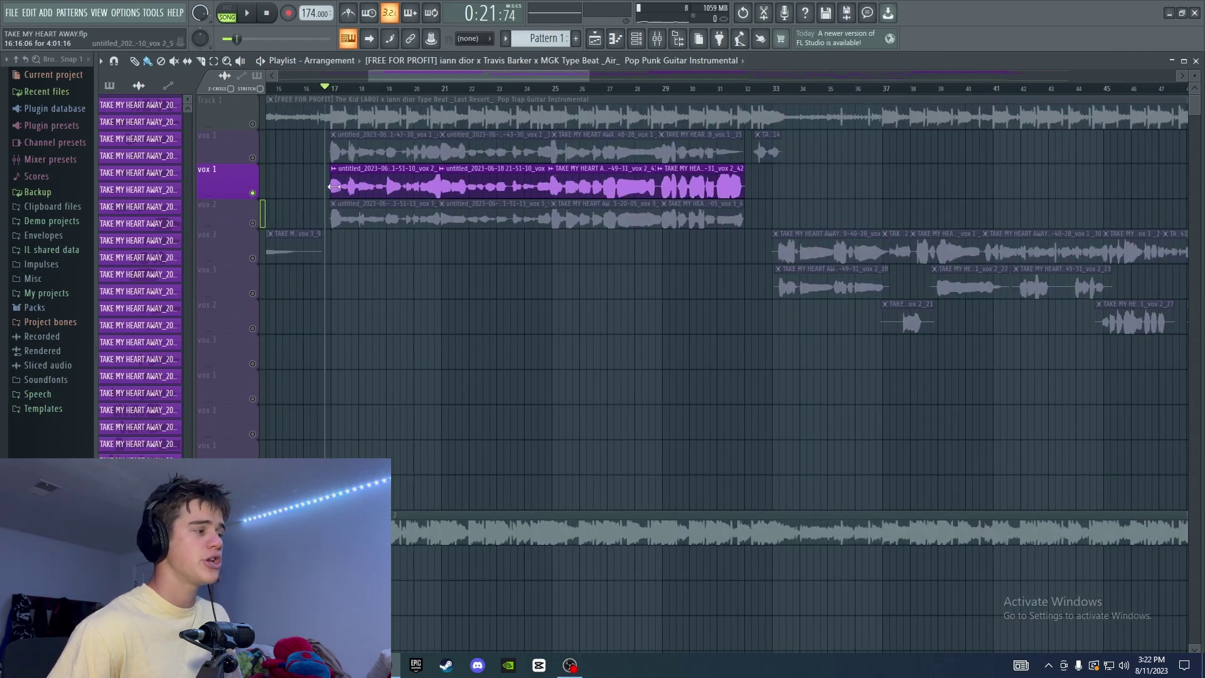
left_click(252, 158)
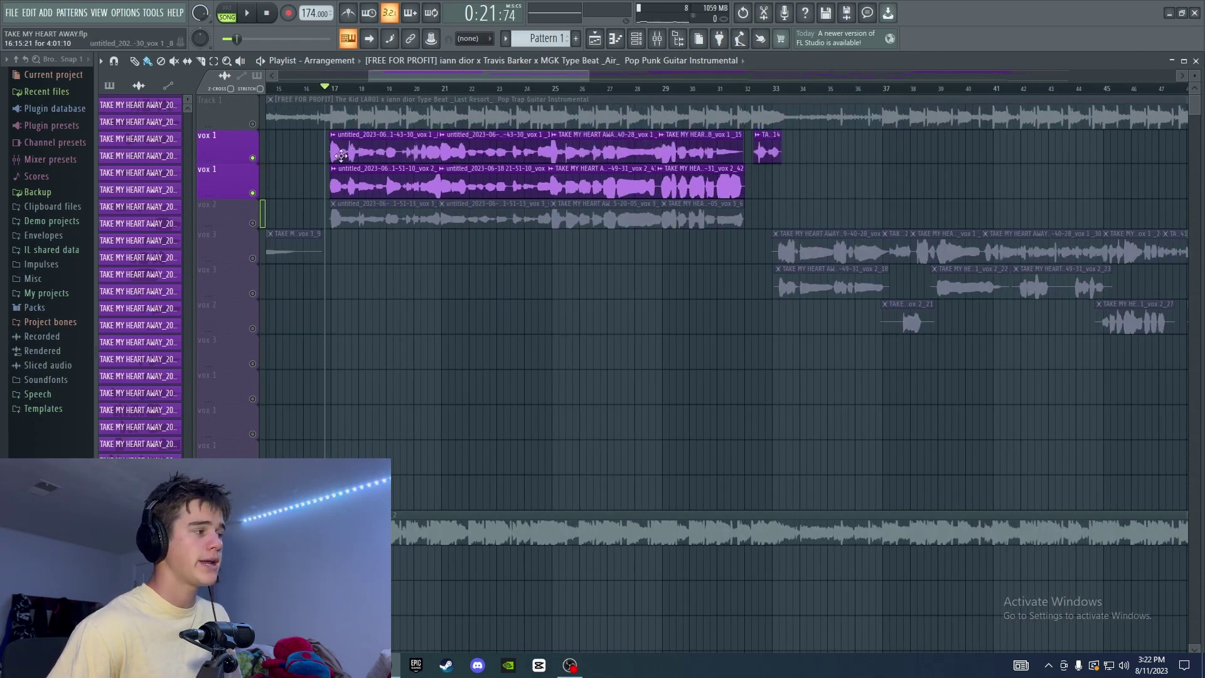
left_click(332, 90)
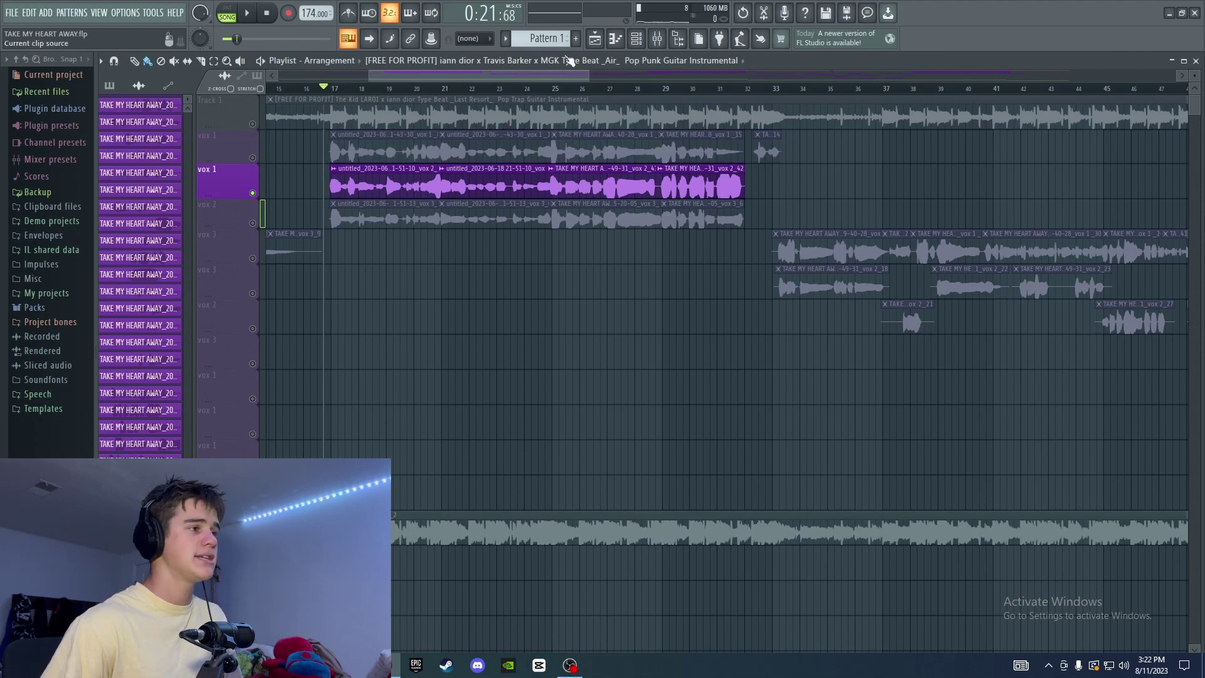
- Inspect the Pitcher plugin on mixer insert 9 (FX), including its key and scale, and close the plugin and mixer
left_click(657, 40)
left_click(659, 47)
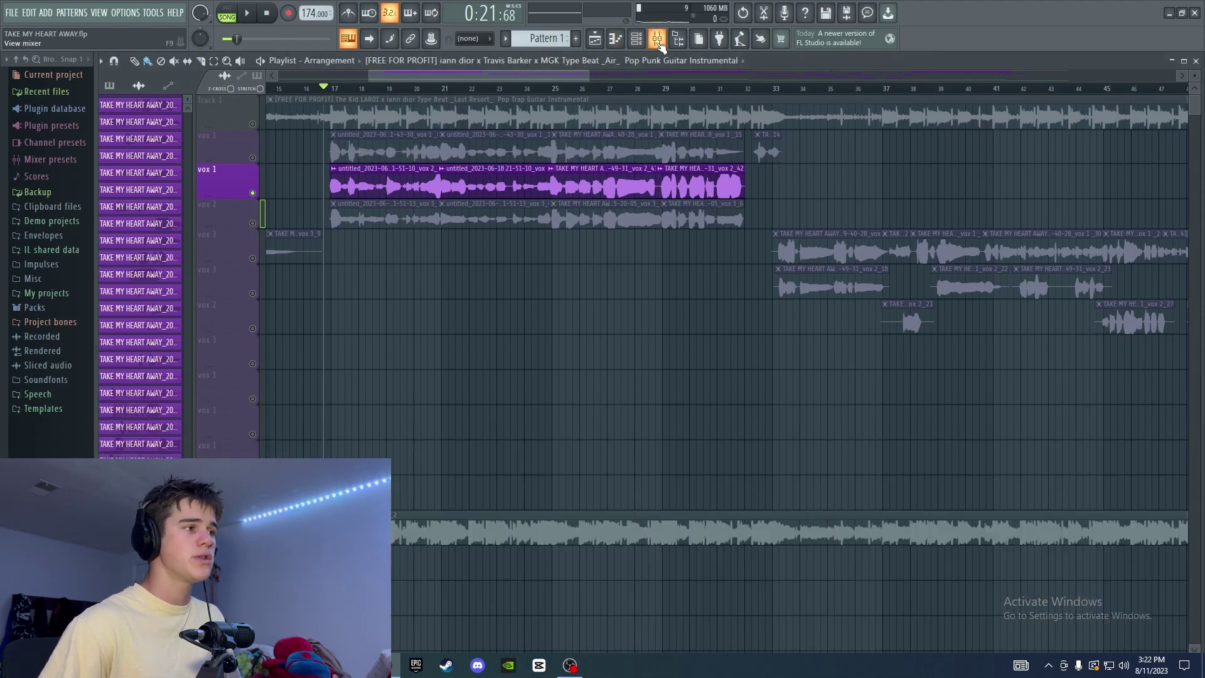
left_click(659, 45)
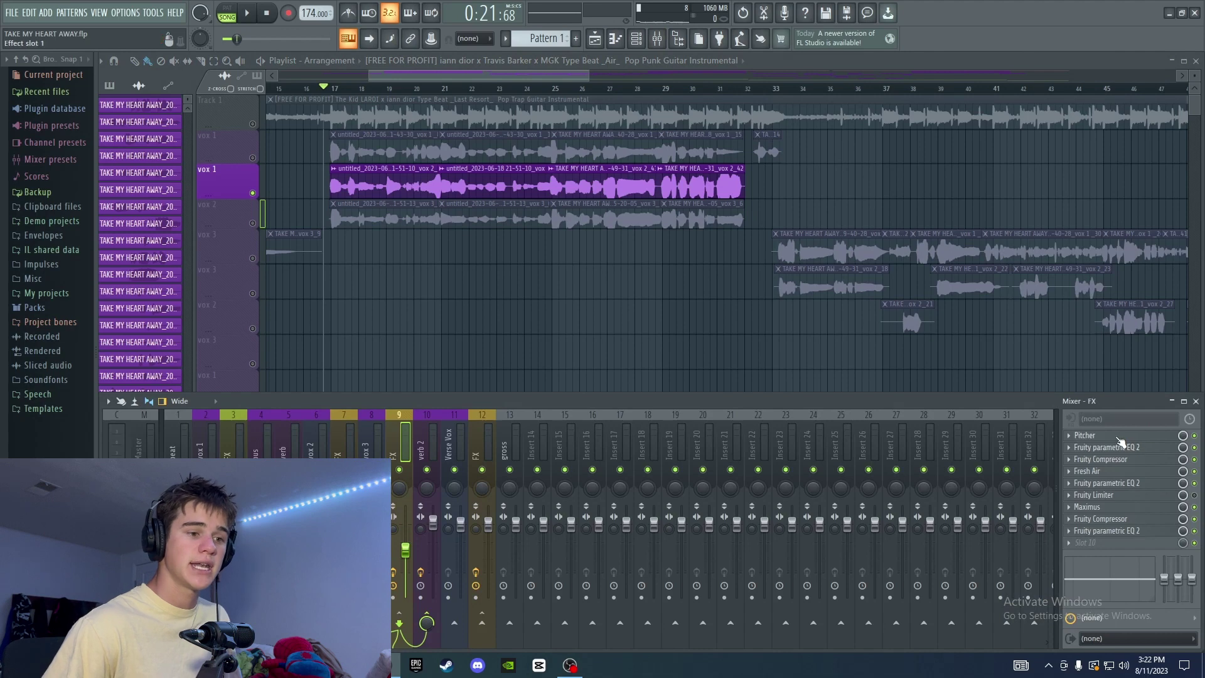
left_click(1086, 435)
left_click_drag(491, 107, 693, 101)
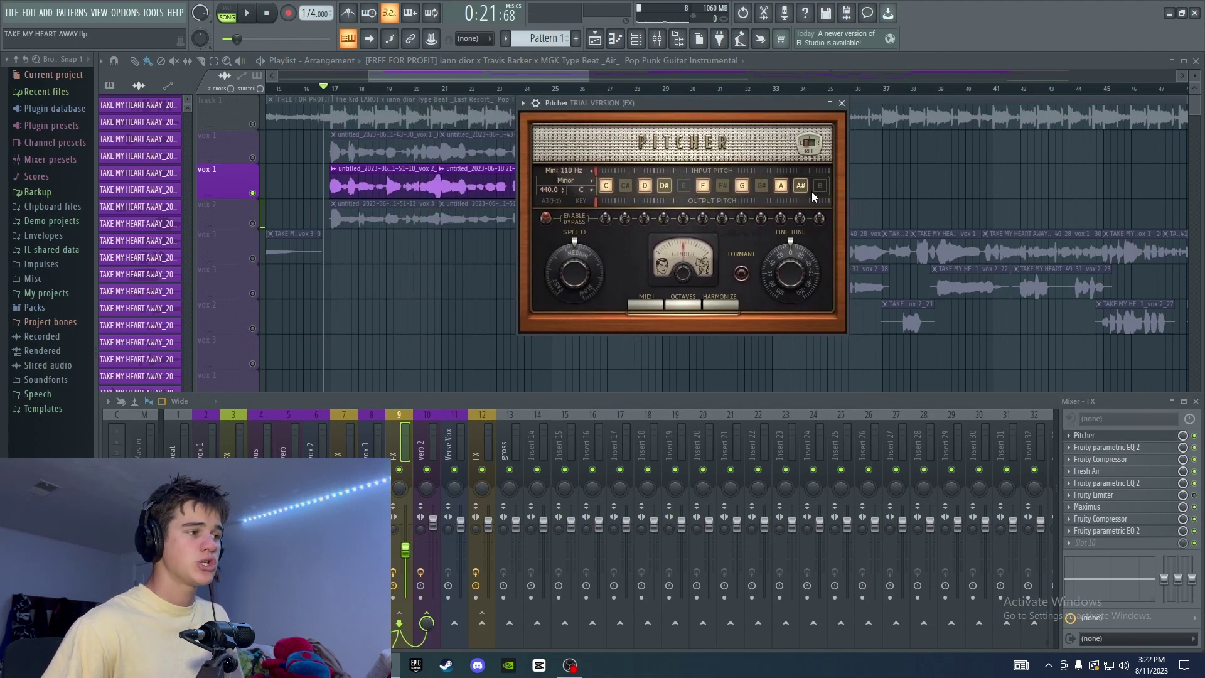
mouse_move(702, 99)
left_mouse_down()
mouse_move(728, 109)
mouse_move(719, 106)
left_mouse_up()
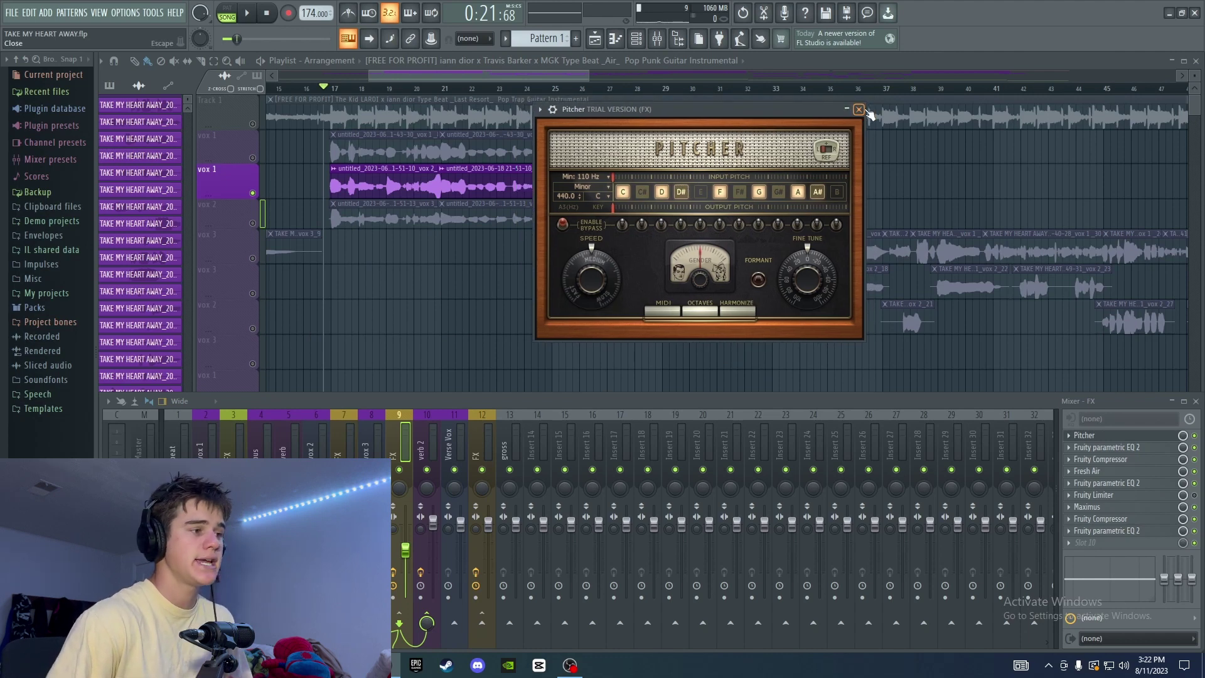
left_click(858, 109)
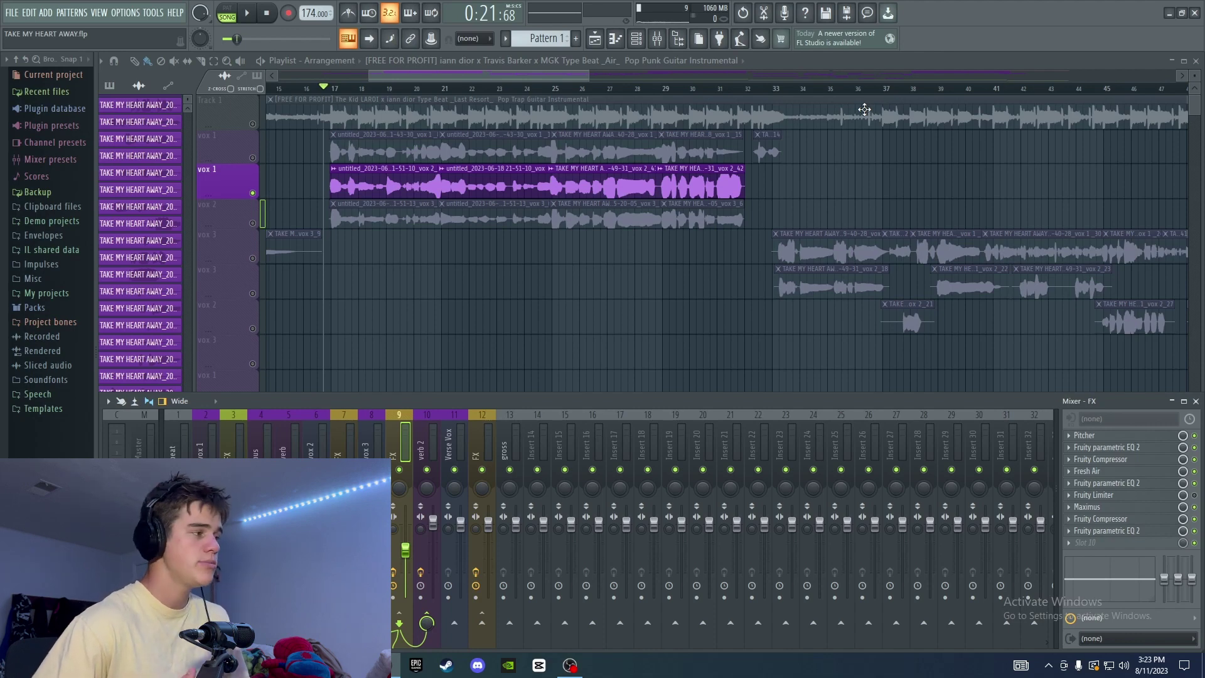
key("F9")
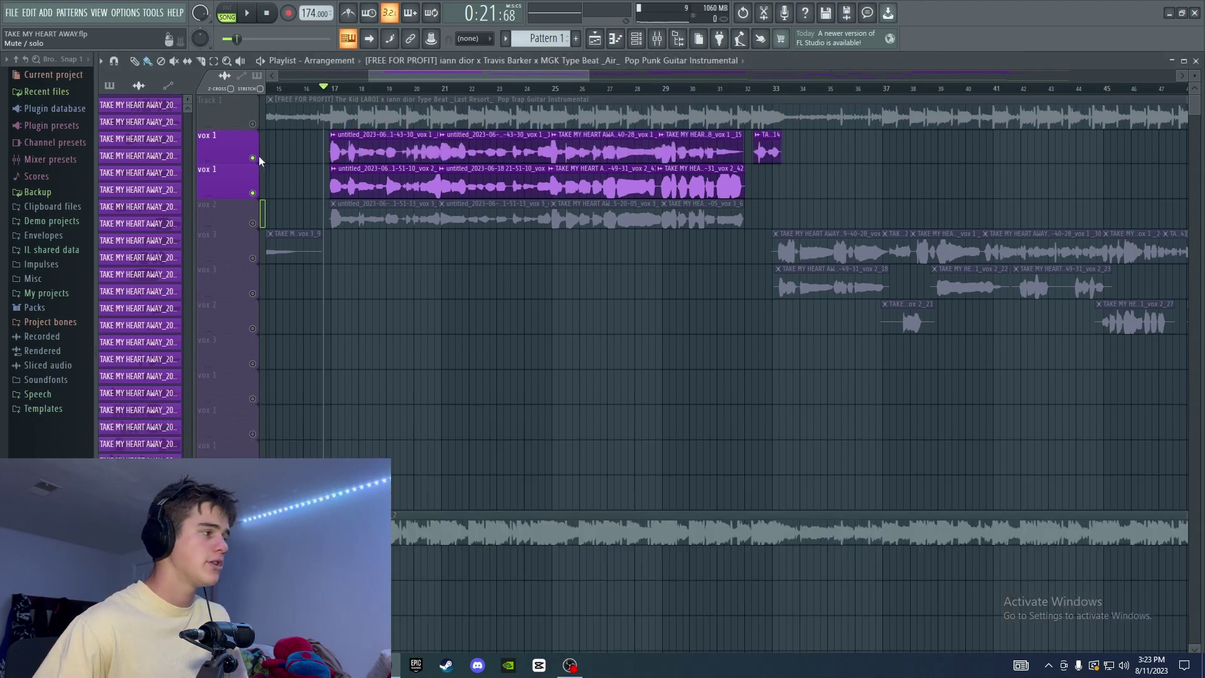
- Compare the second and first vox 1 tracks by soloing each in turn and playing its opening from just before bar 17
left_click(332, 92)
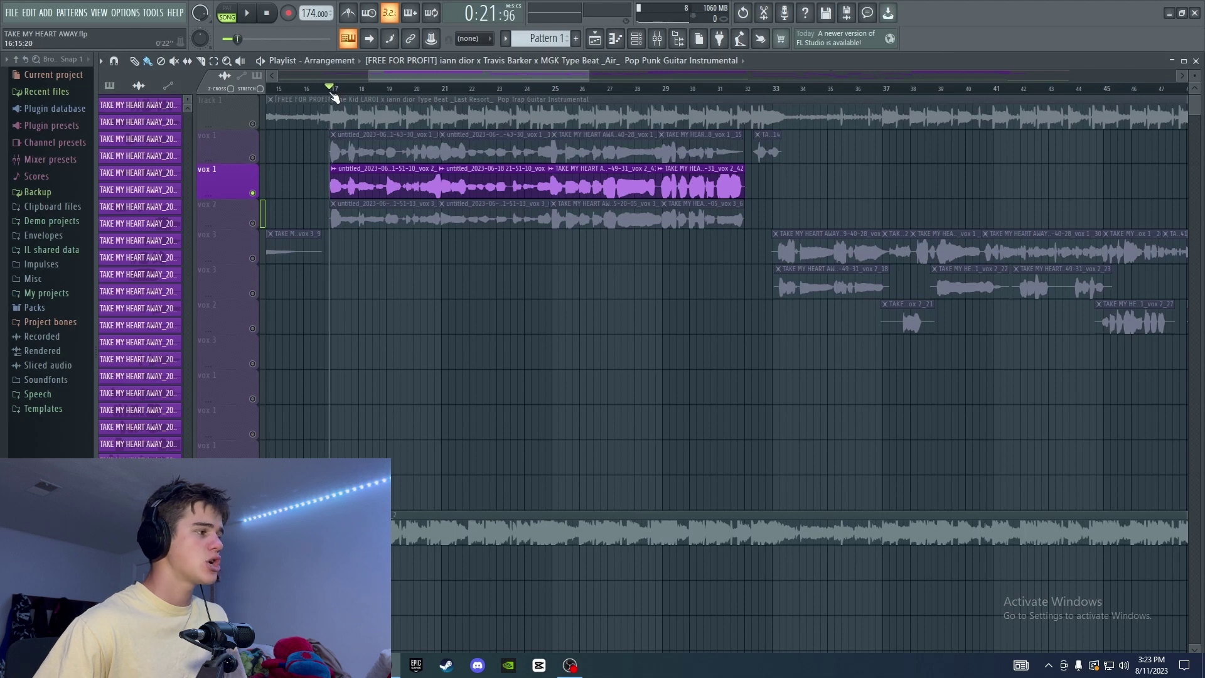
key("space")
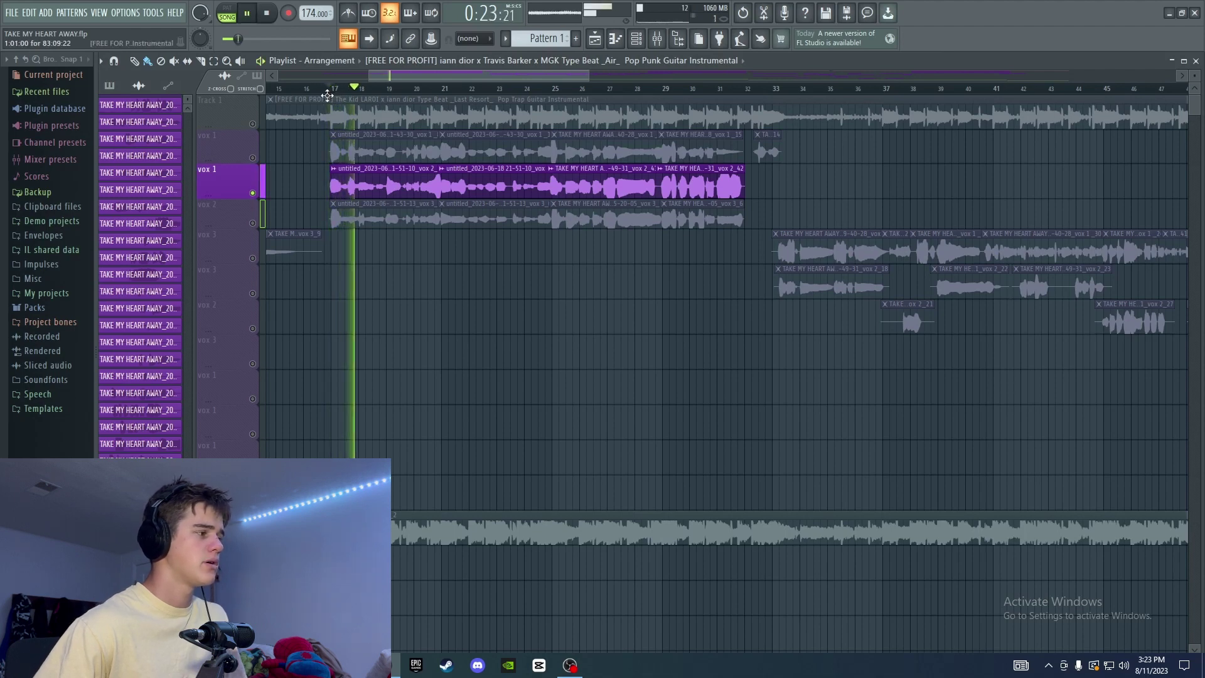
key("space")
left_click(257, 160)
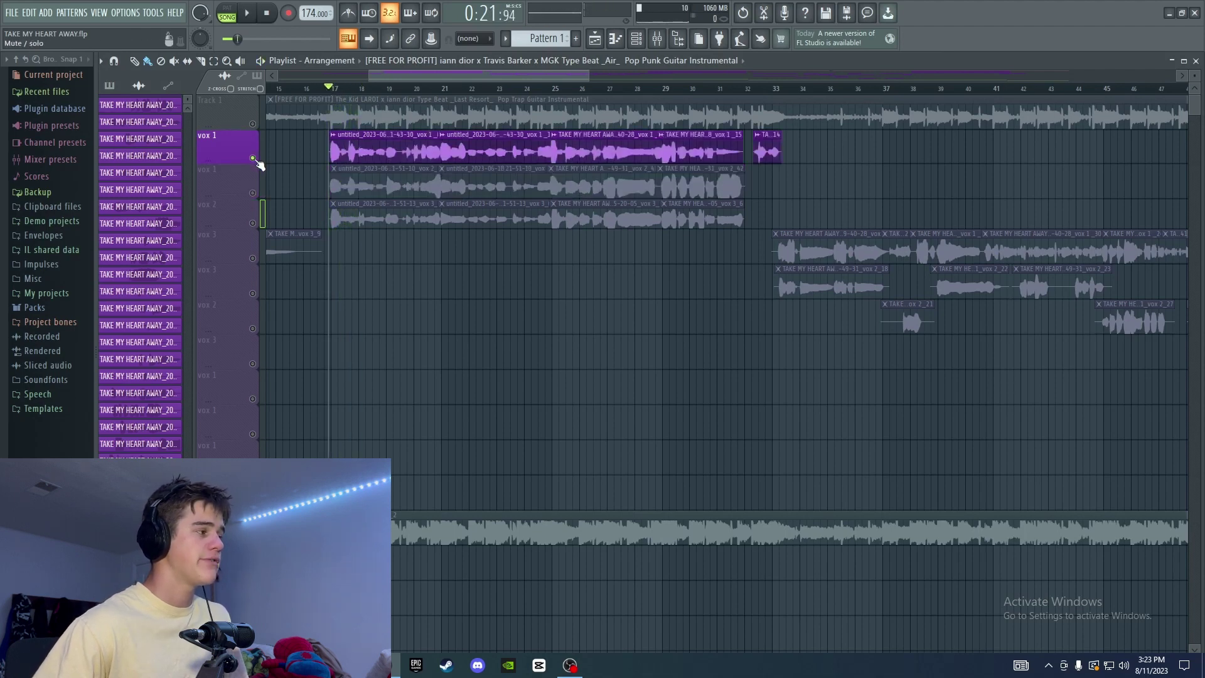
key("space")
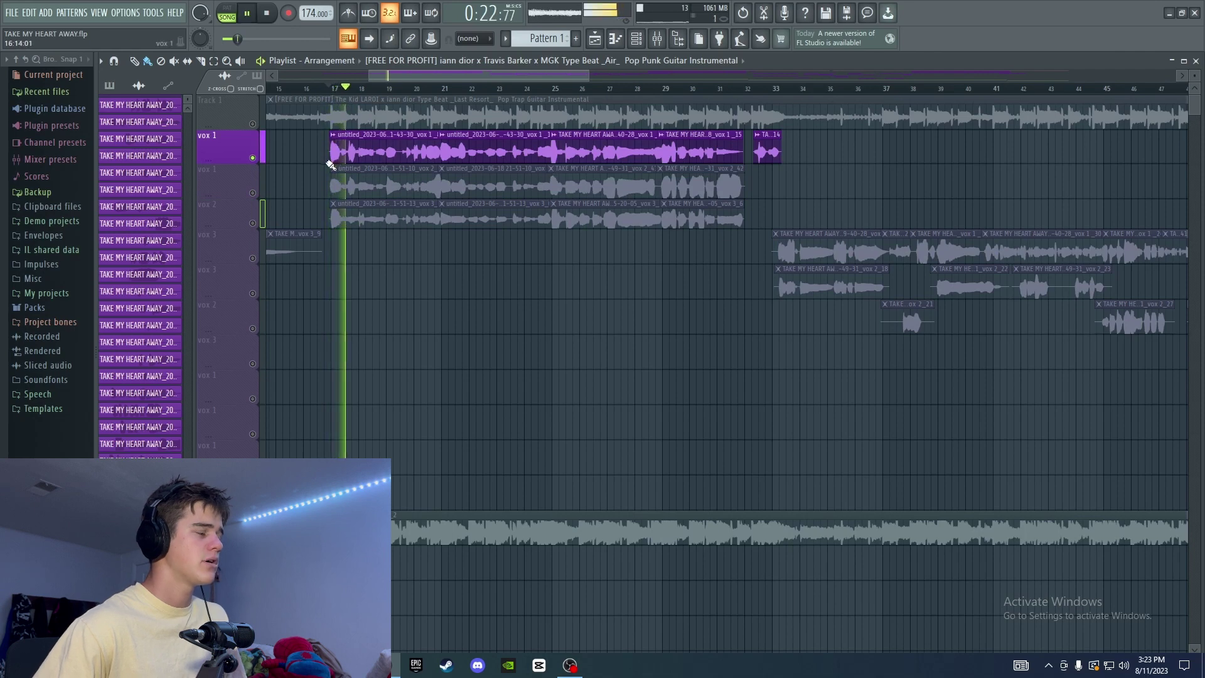
key("space")
left_click(381, 193)
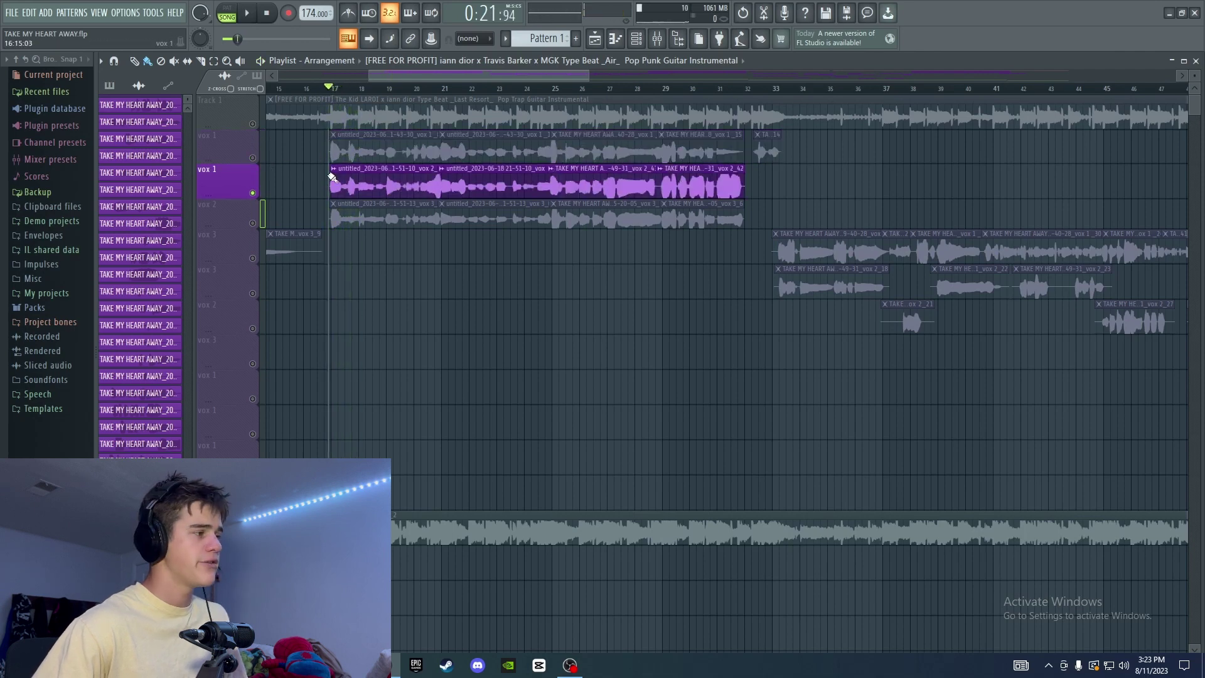
key("space")
key("space")
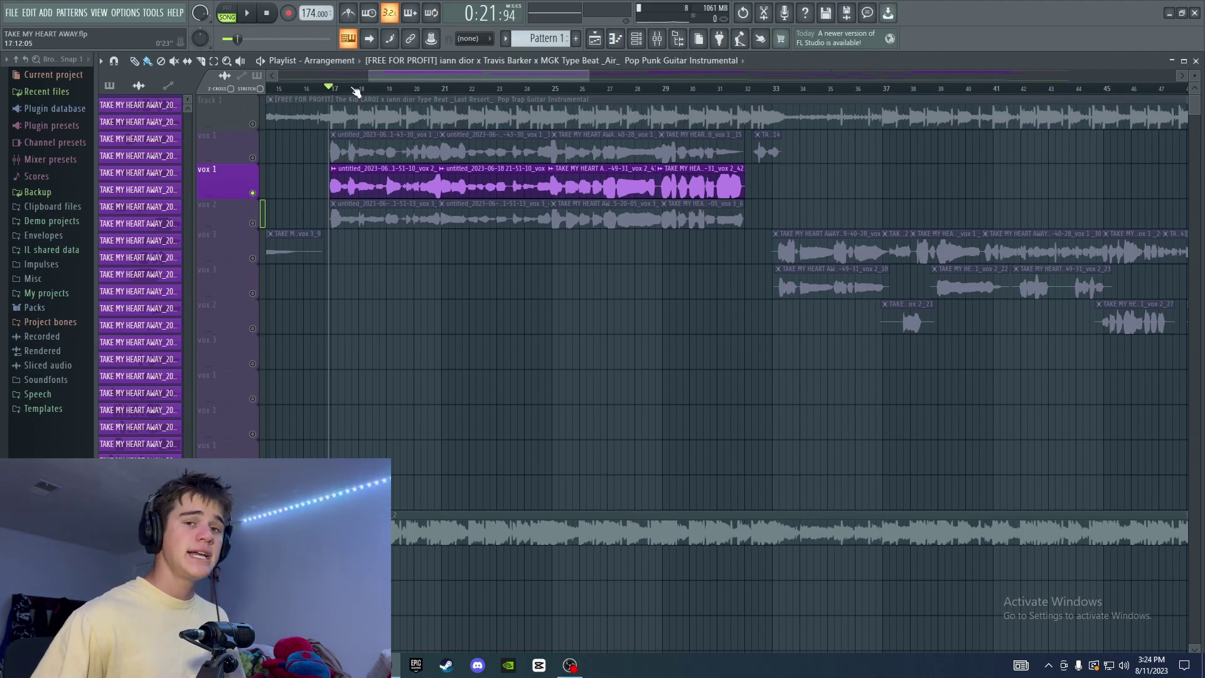
- Reset the playhead just before bar 17, solo the first vox 1 track and play its opening phrase
left_click_drag(333, 90, 328, 94)
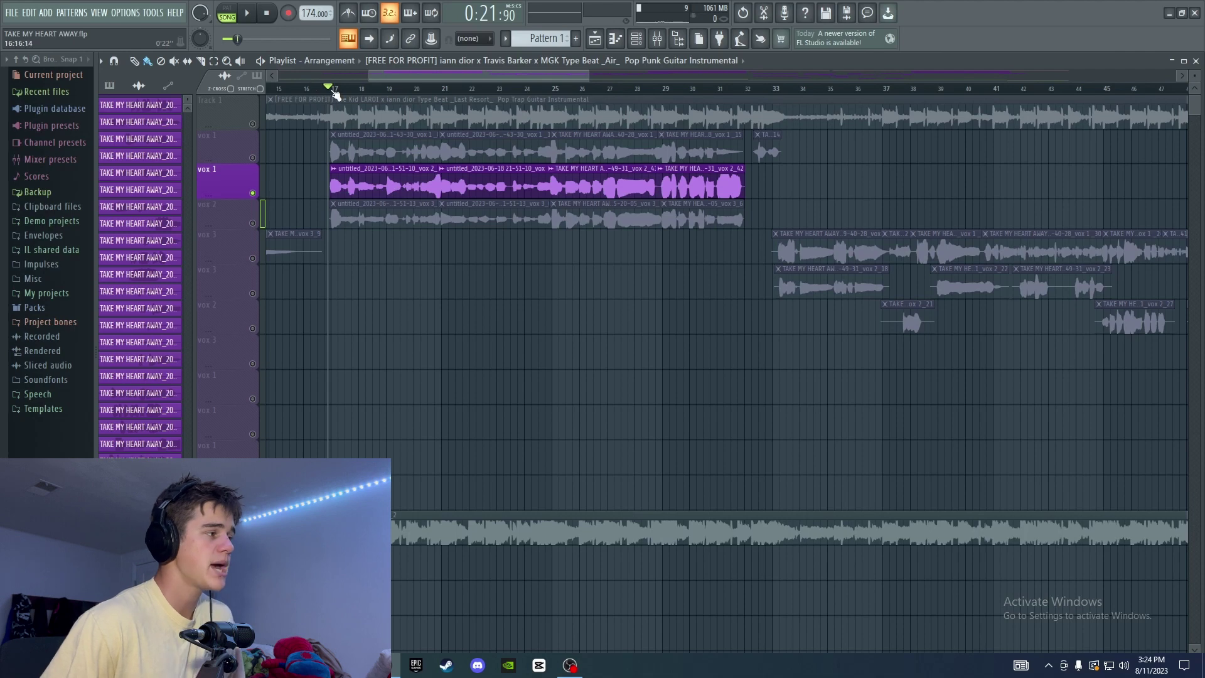
left_click_drag(334, 94, 332, 90)
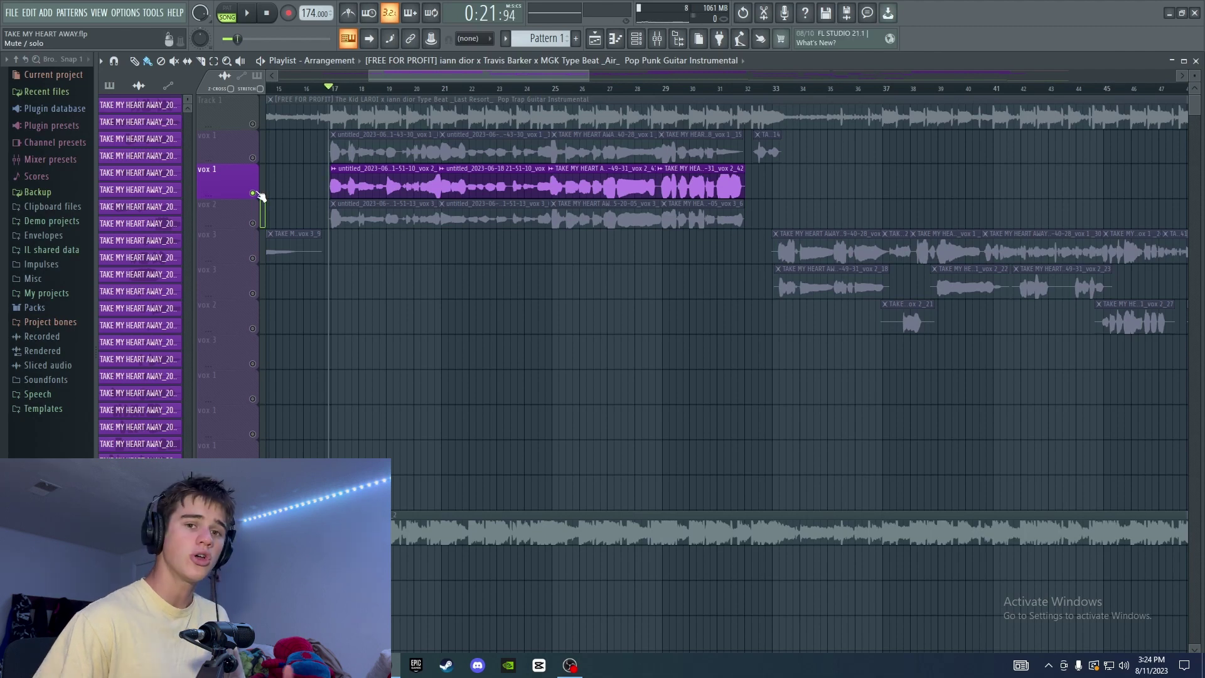
left_click(248, 145)
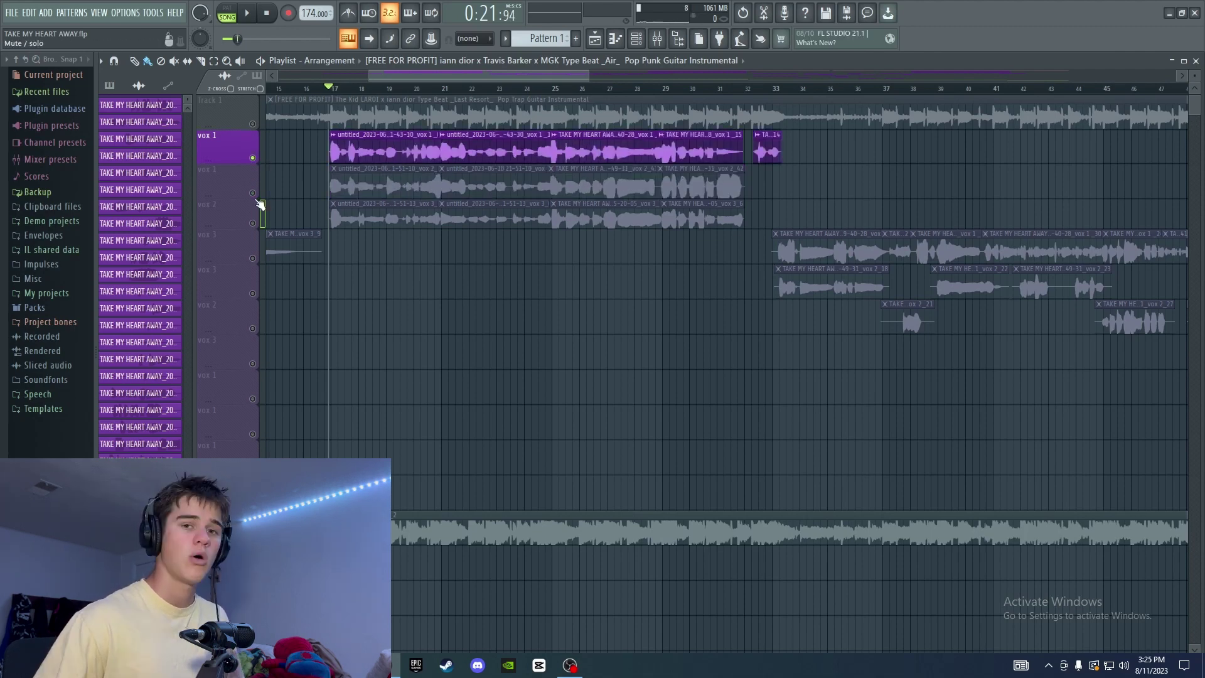
key("space")
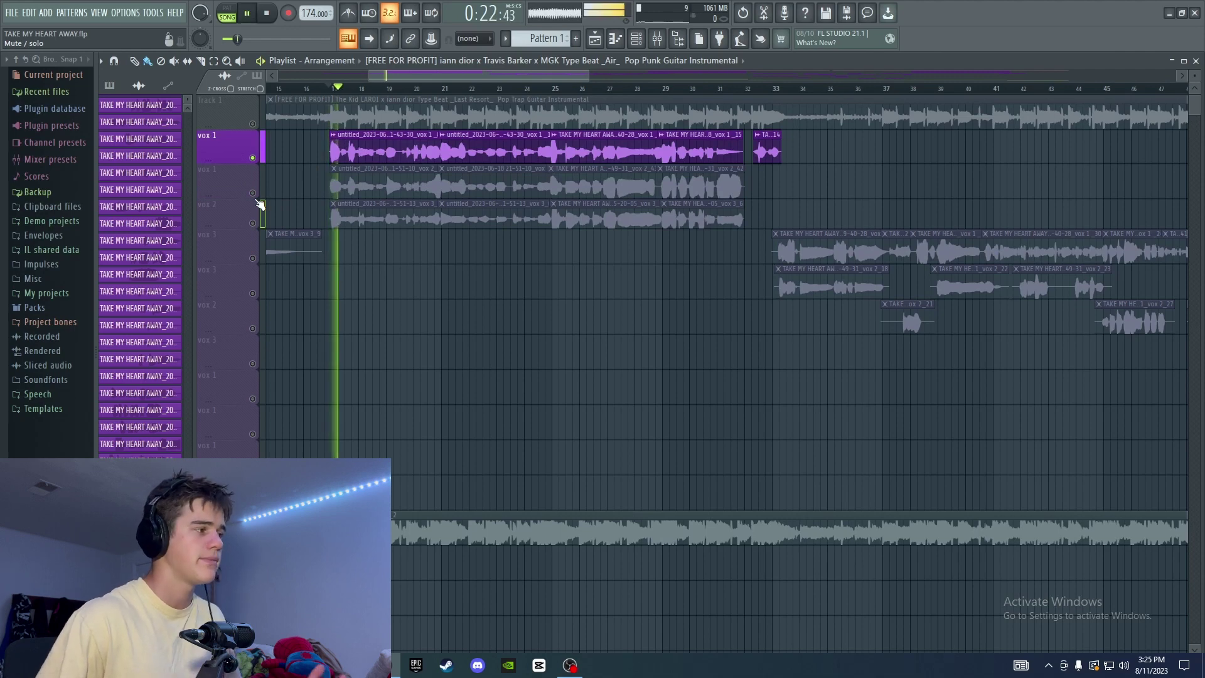
key("space")
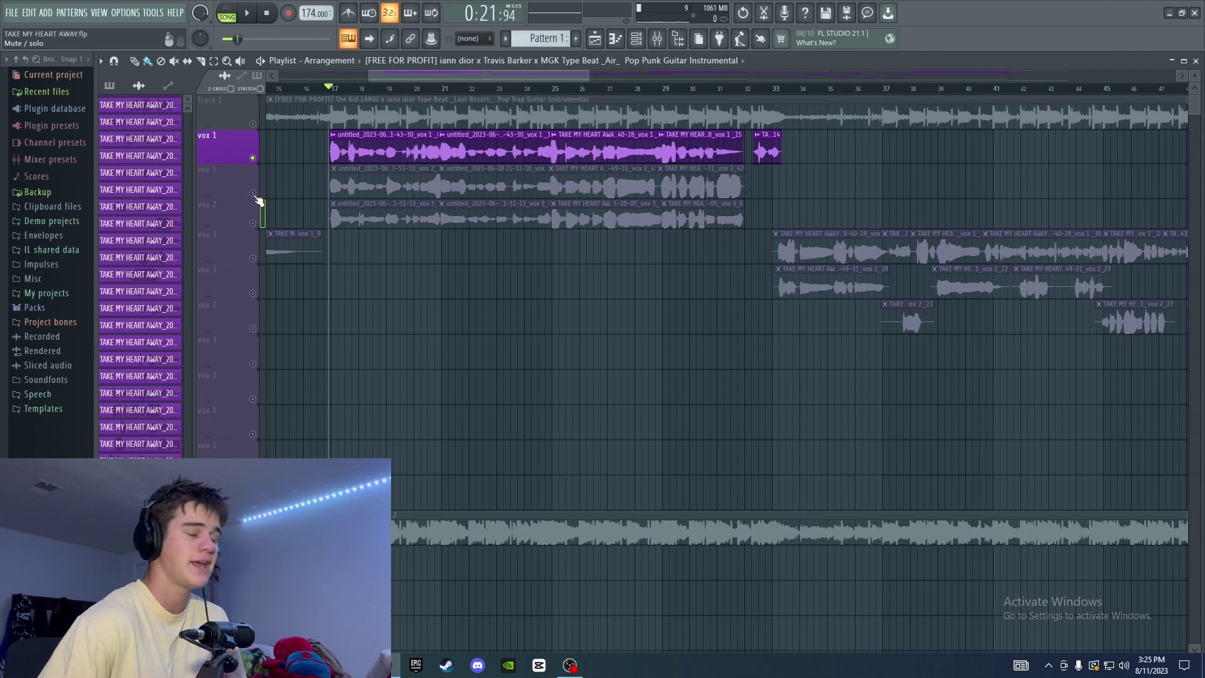
- Solo the second vox 1 track and play its opening phrase from just before bar 17
right_click(253, 193)
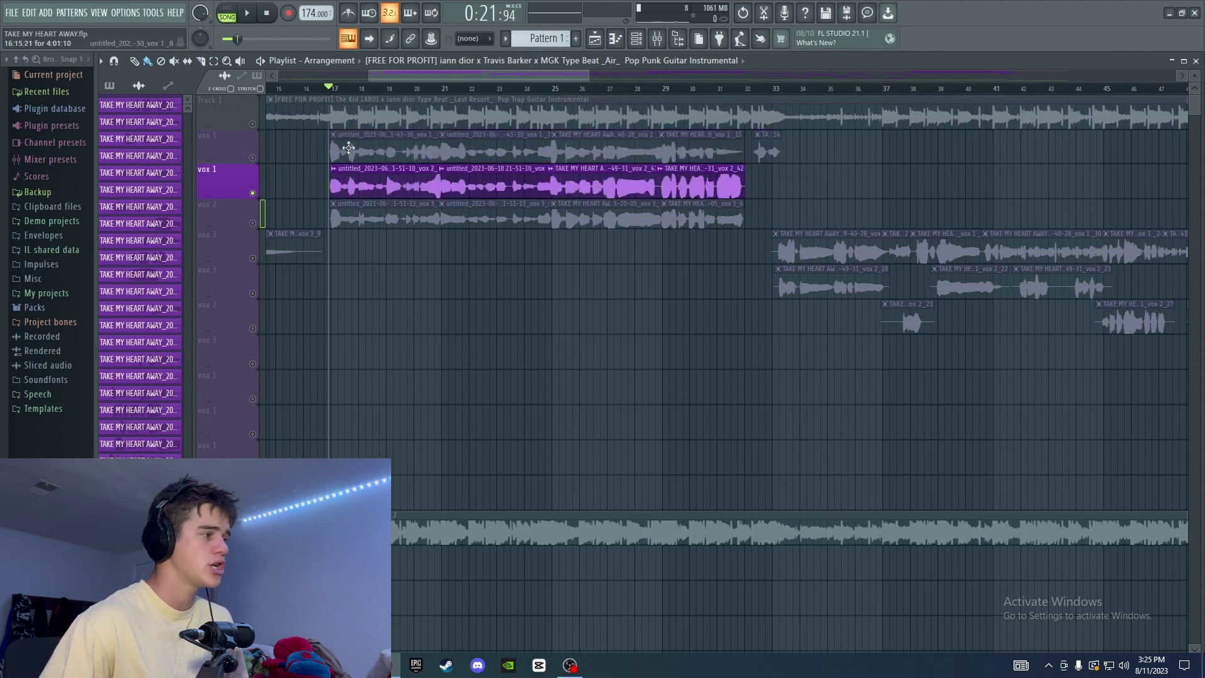
left_click(330, 90)
left_click(332, 90)
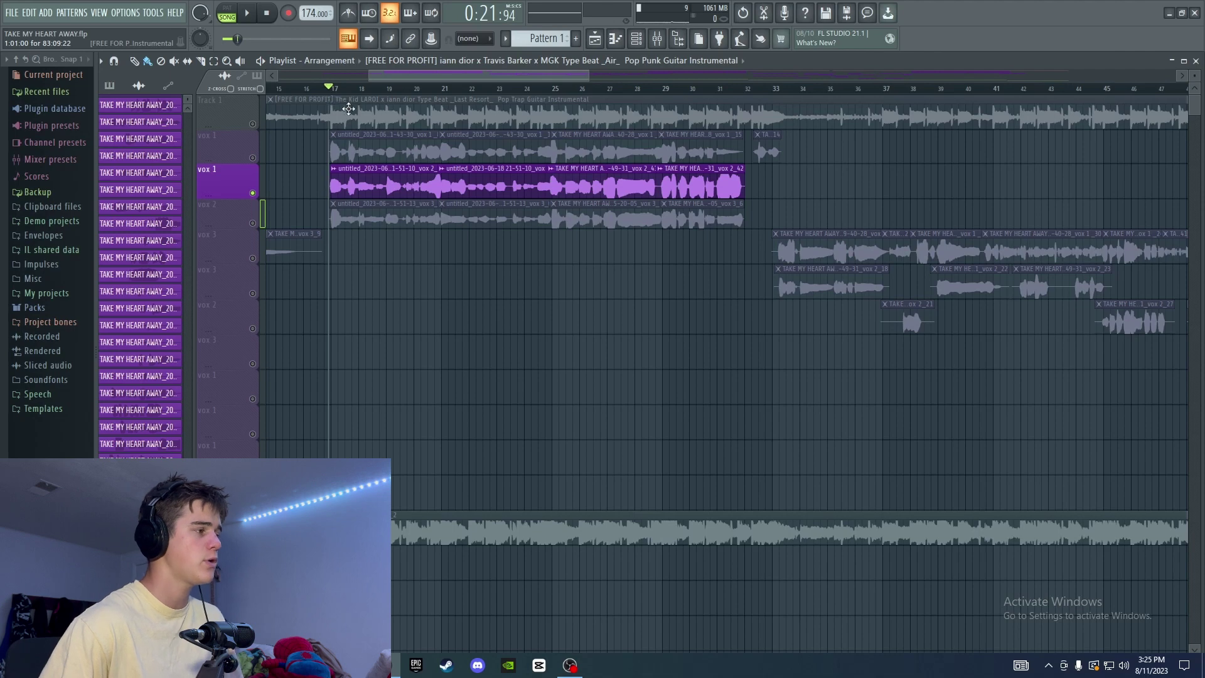
key("space")
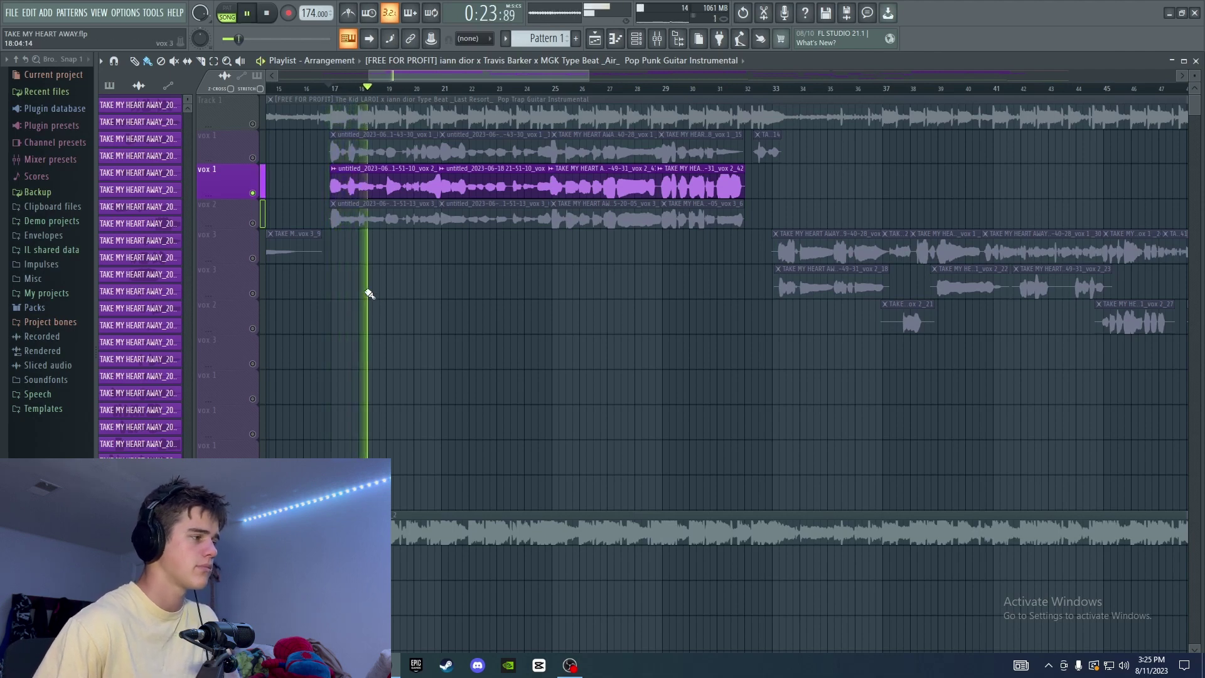
key("space")
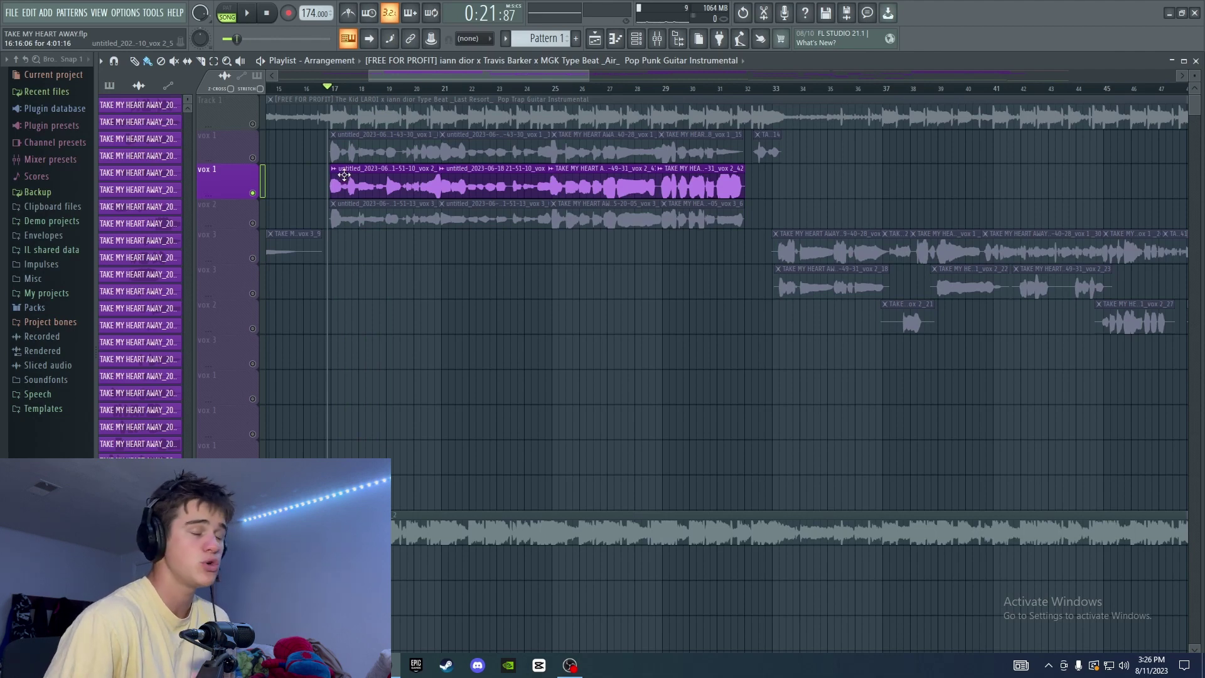
- Switch the solo back to the first vox 1 track and replay its clips from just before bar 17
left_click(234, 154)
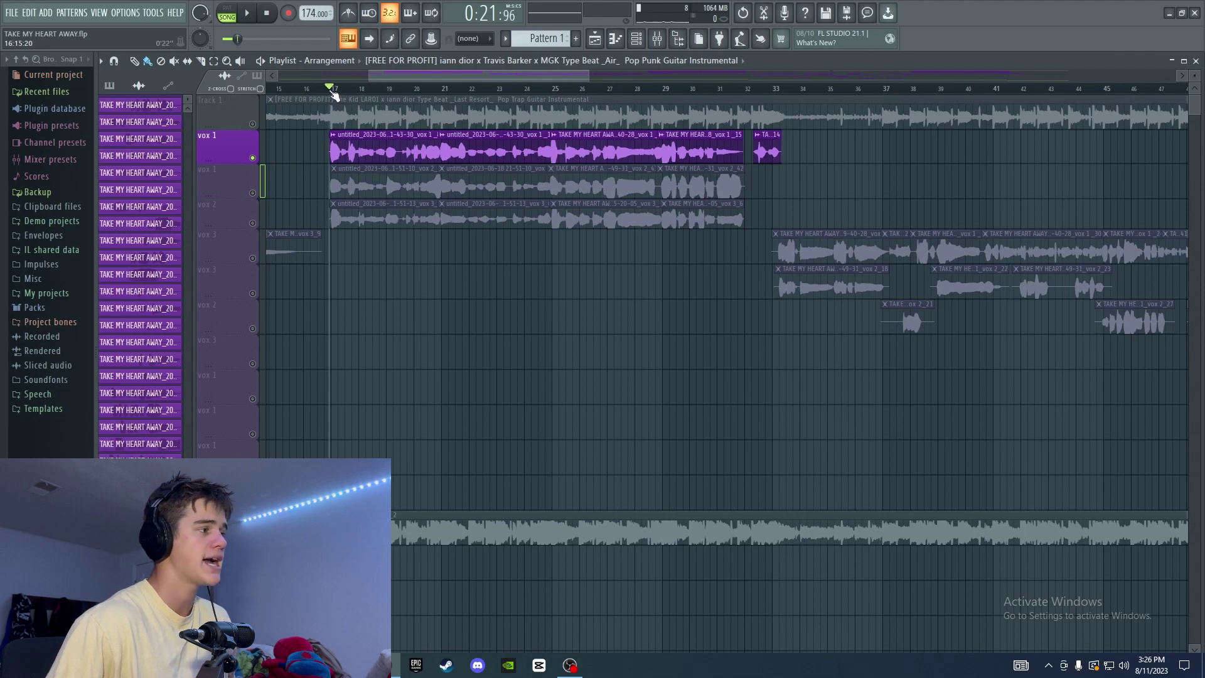
key("space")
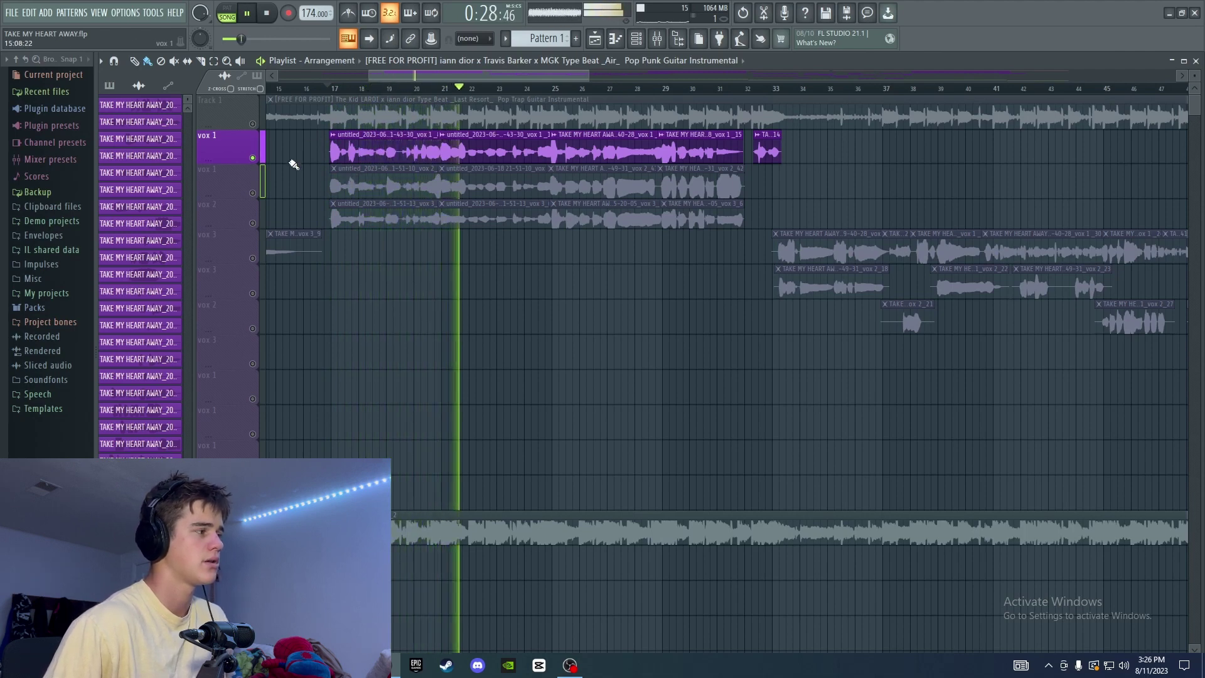
key("space")
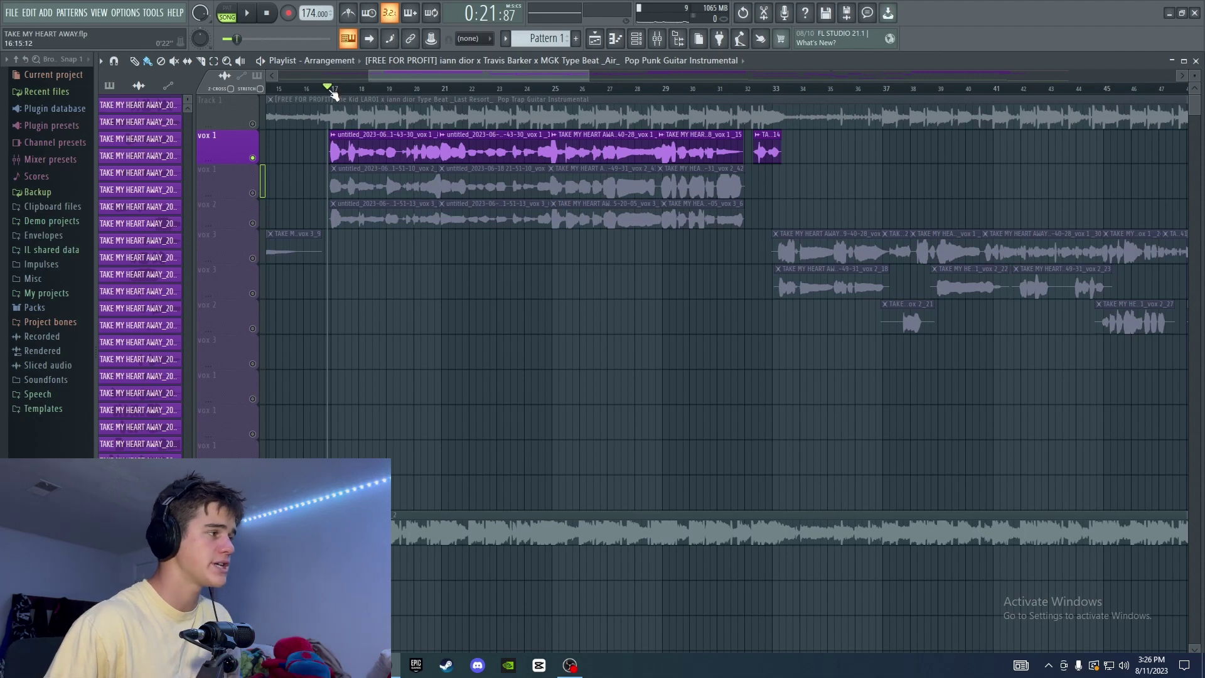
key("space")
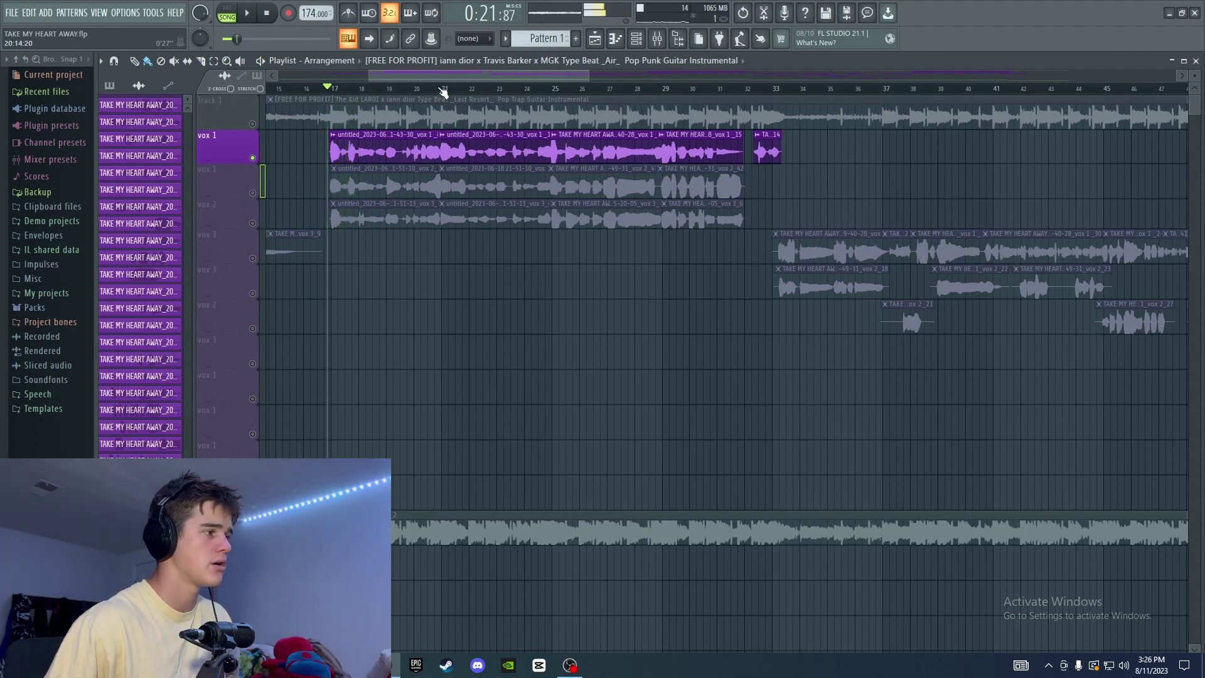
- Compare the first vox 1 track's phrase from just before bar 21 with the soloed second vox 1 track's phrases from bars 17 and 21
left_click(439, 90)
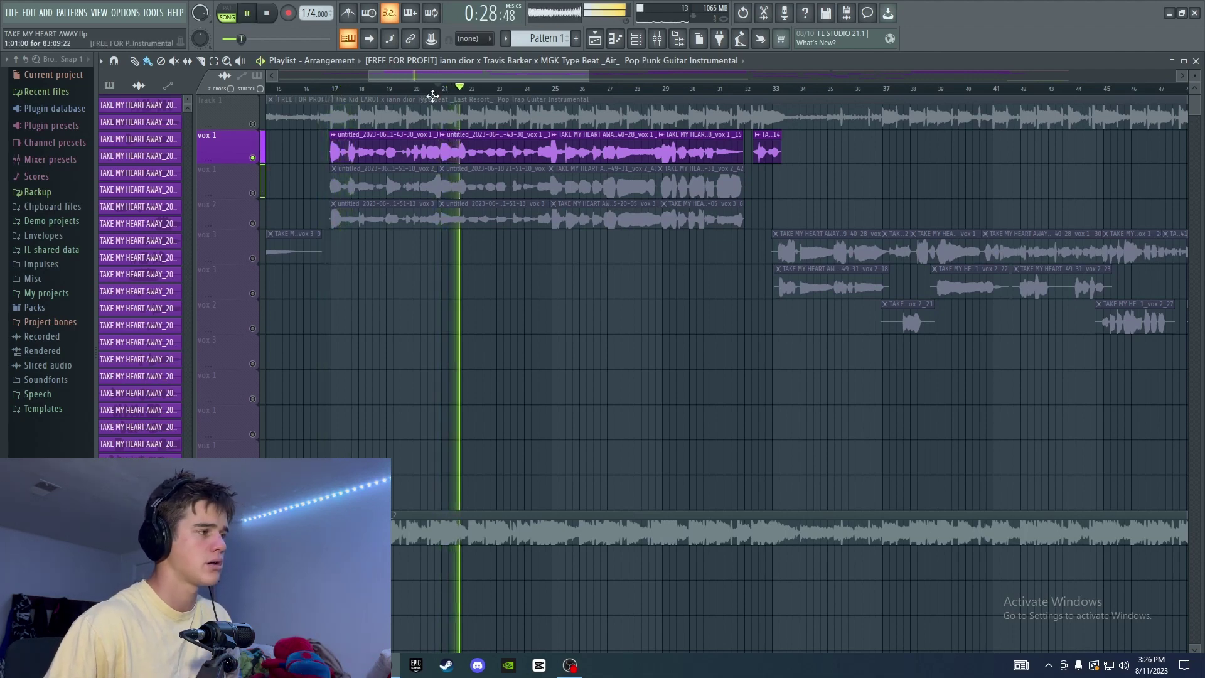
key("space")
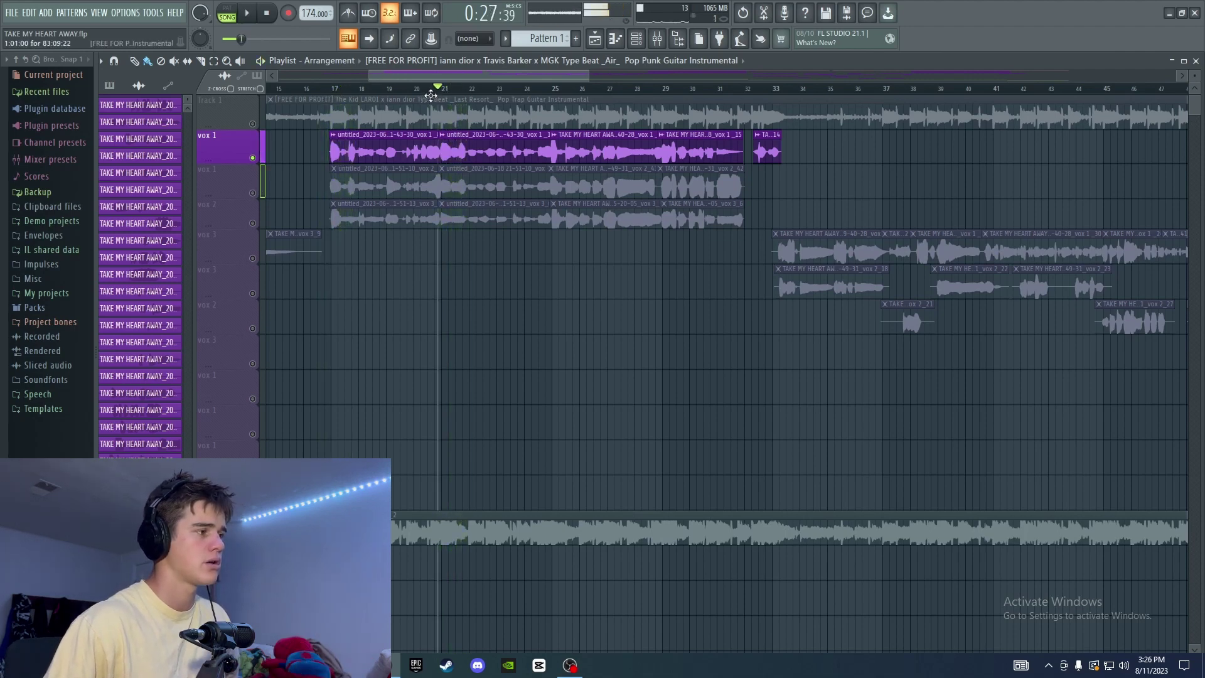
left_click(329, 88)
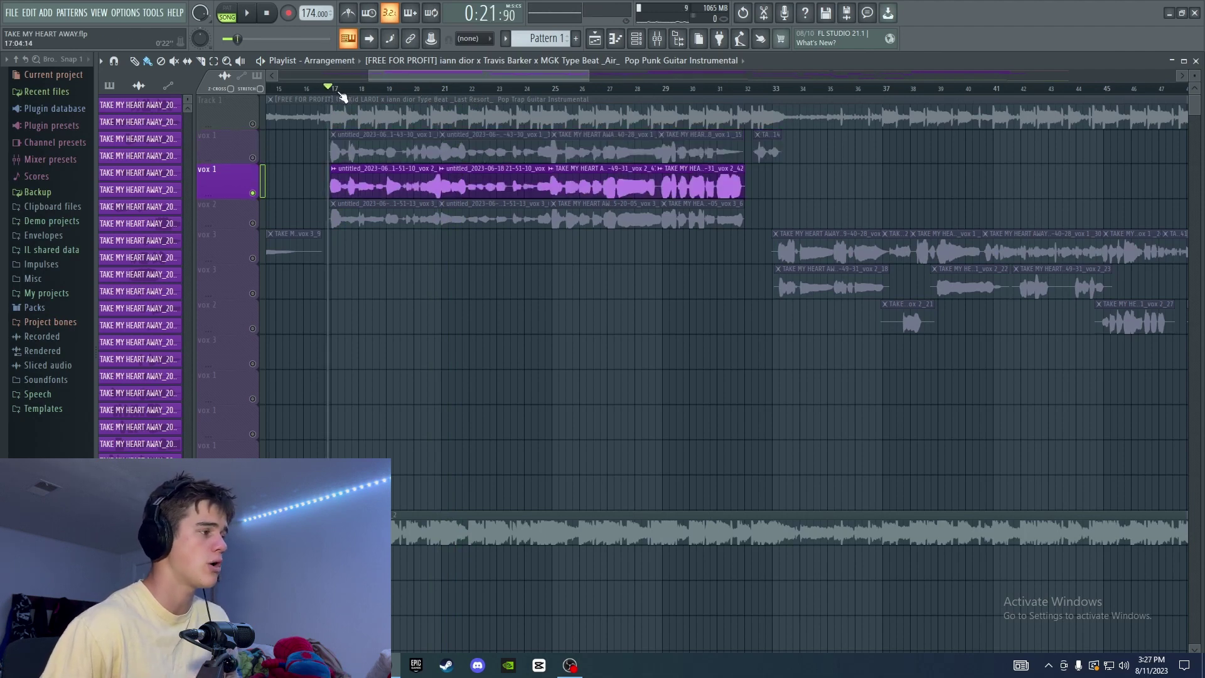
key("space")
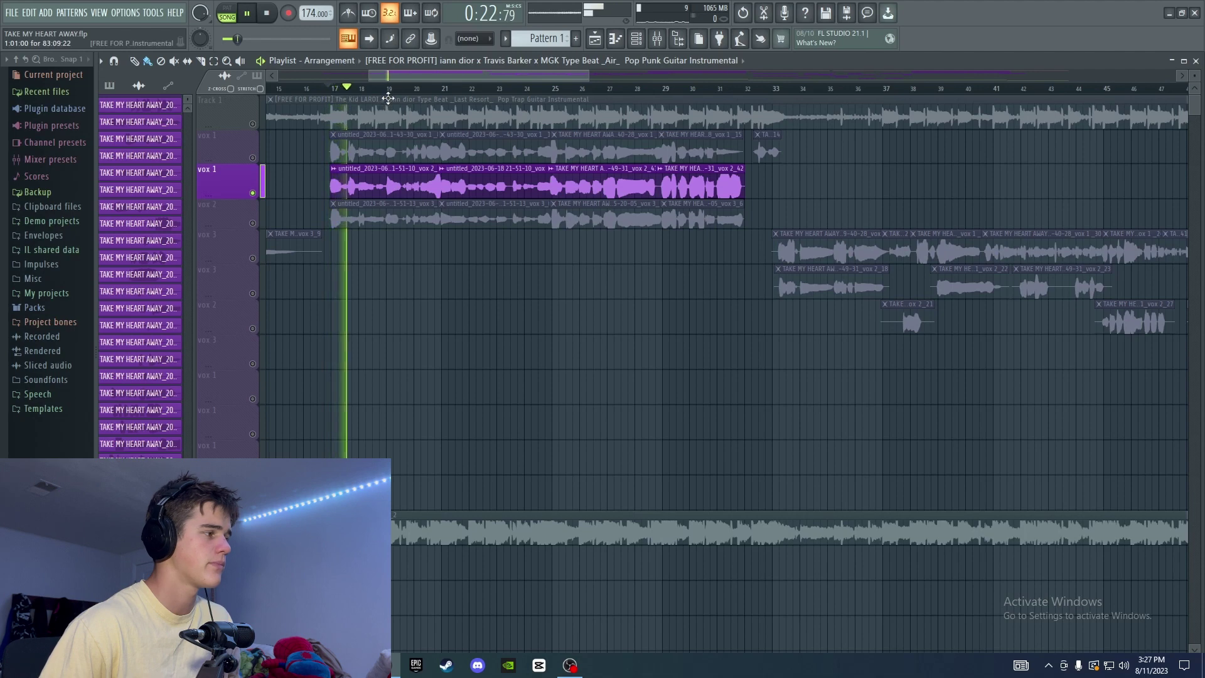
key("space")
left_click(439, 88)
key("space")
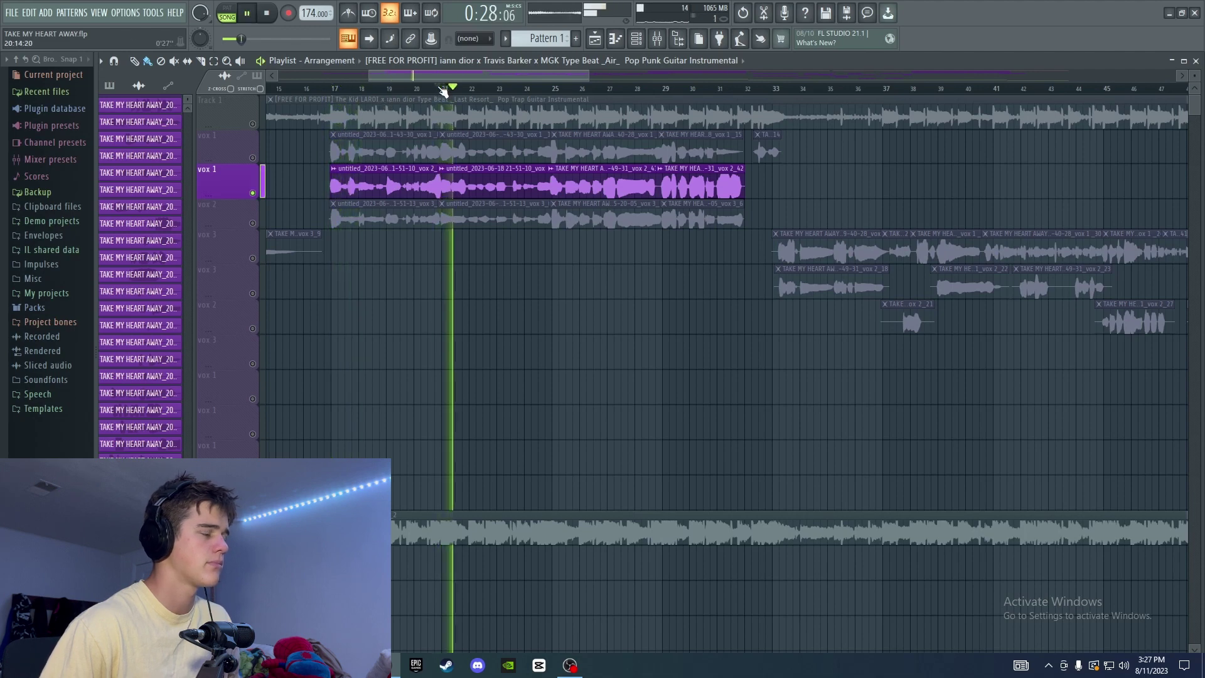
key("space")
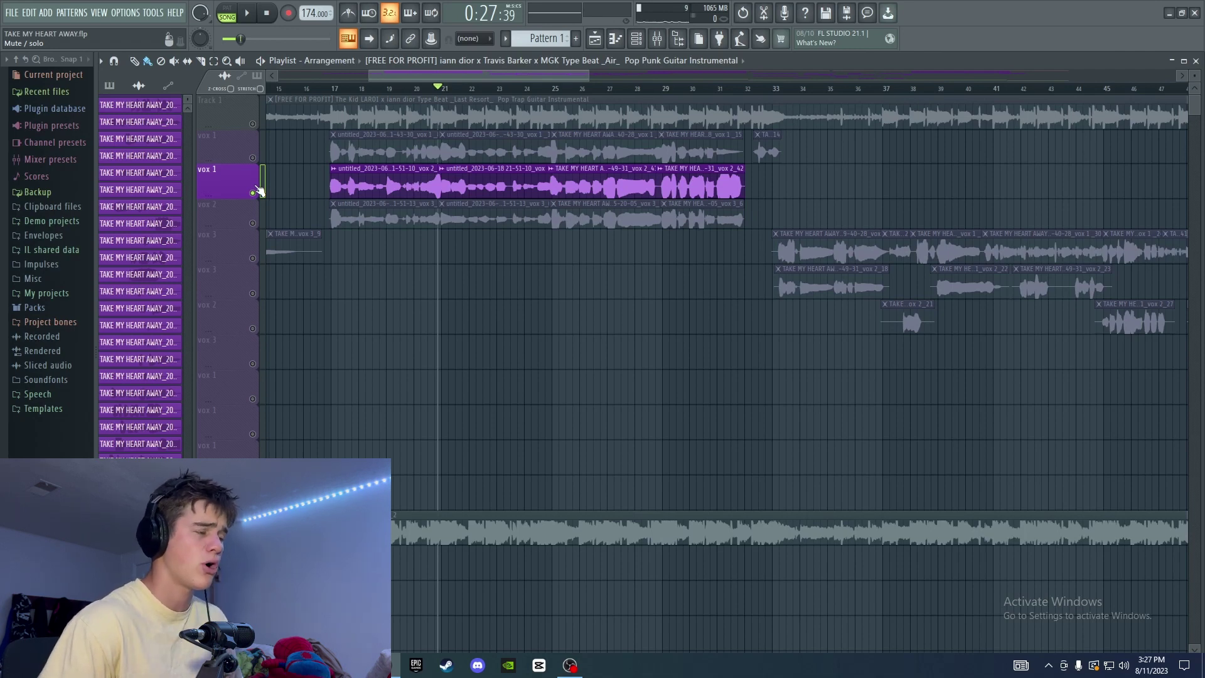
- Examine the second vox 1 track's pitches against the C minor notes in the Pitcher plugin while playing its opening from just before bar 17
key("F9")
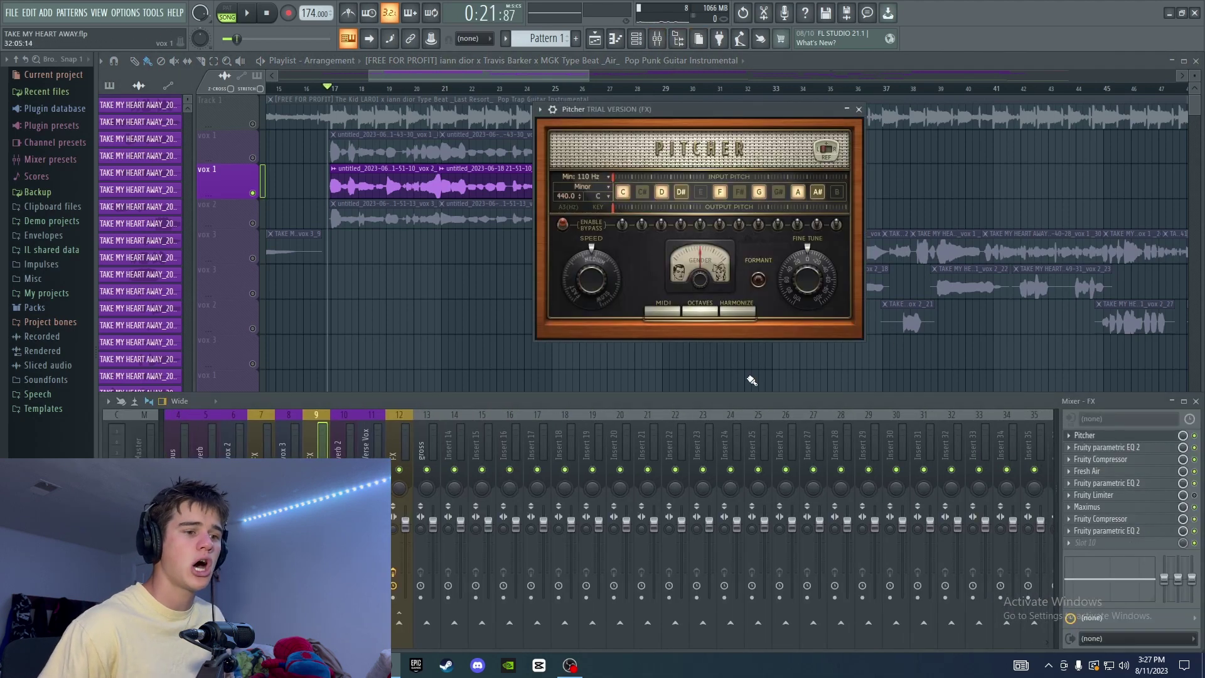
left_click_drag(746, 126, 760, 120)
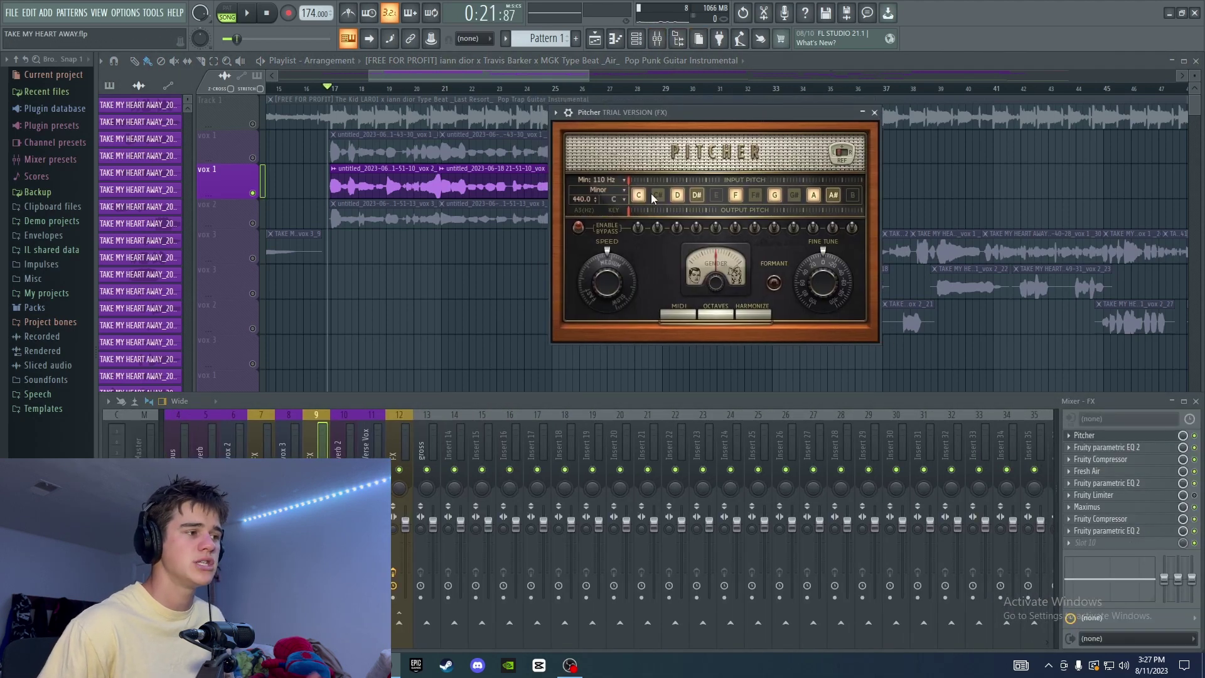
key("space")
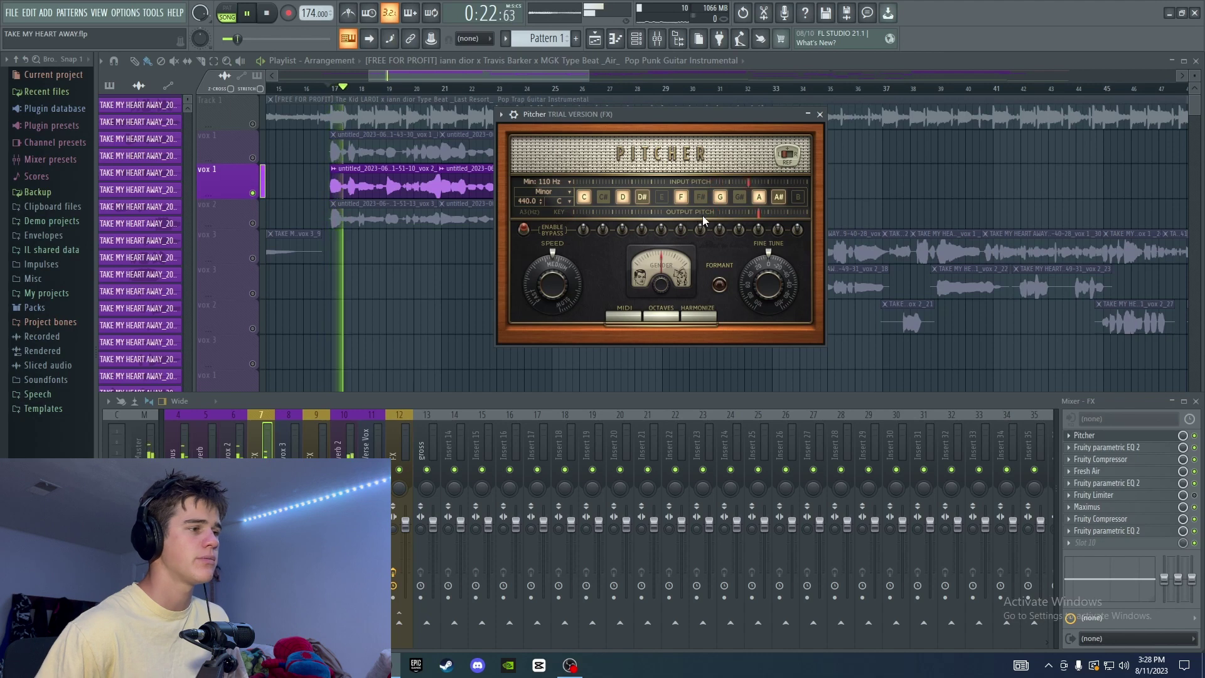
key("space")
key("space")
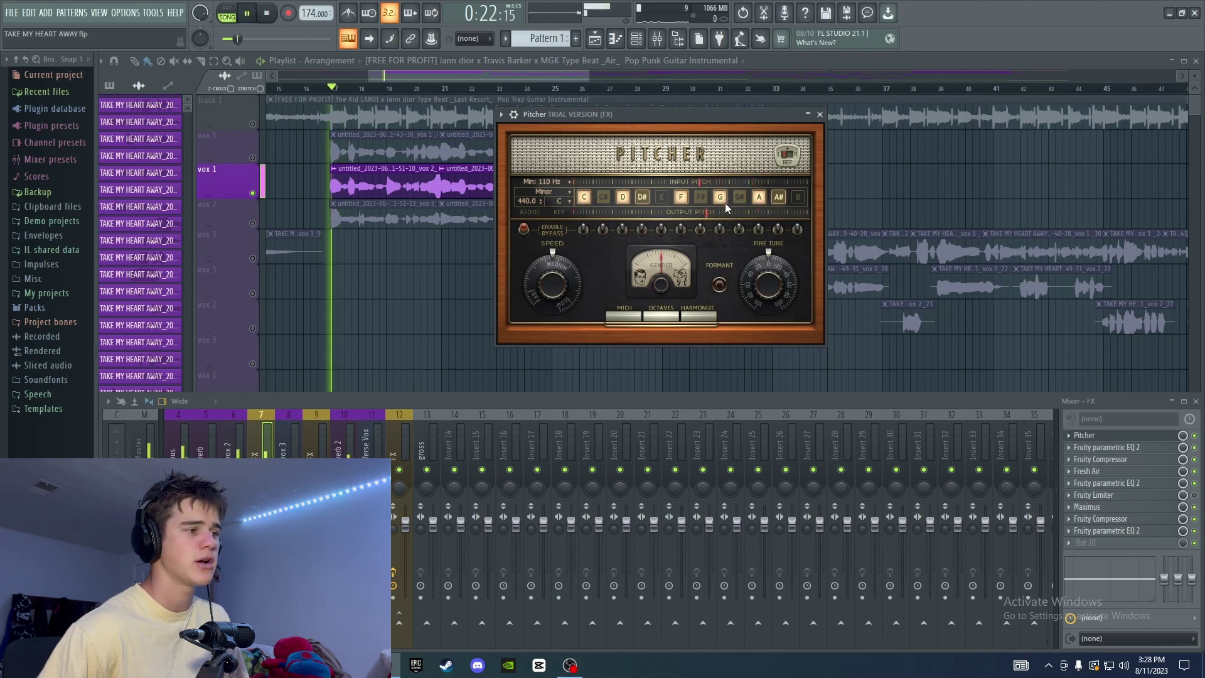
key("space")
left_click(720, 197)
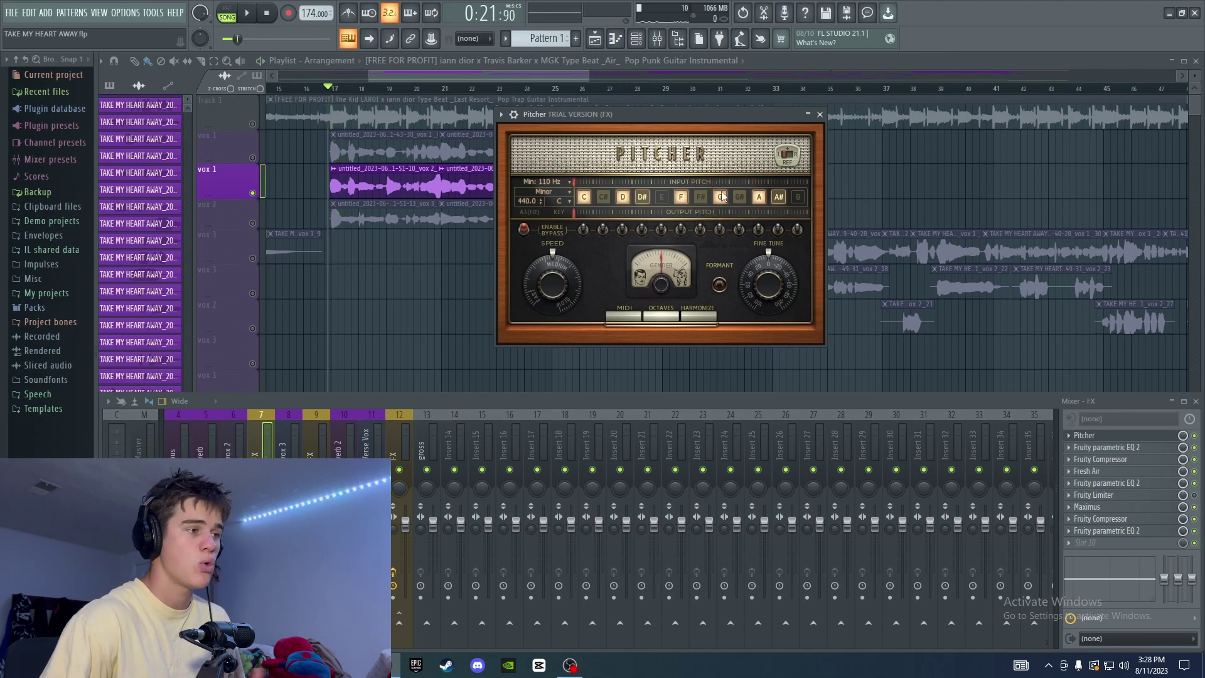
left_click_drag(721, 114, 749, 119)
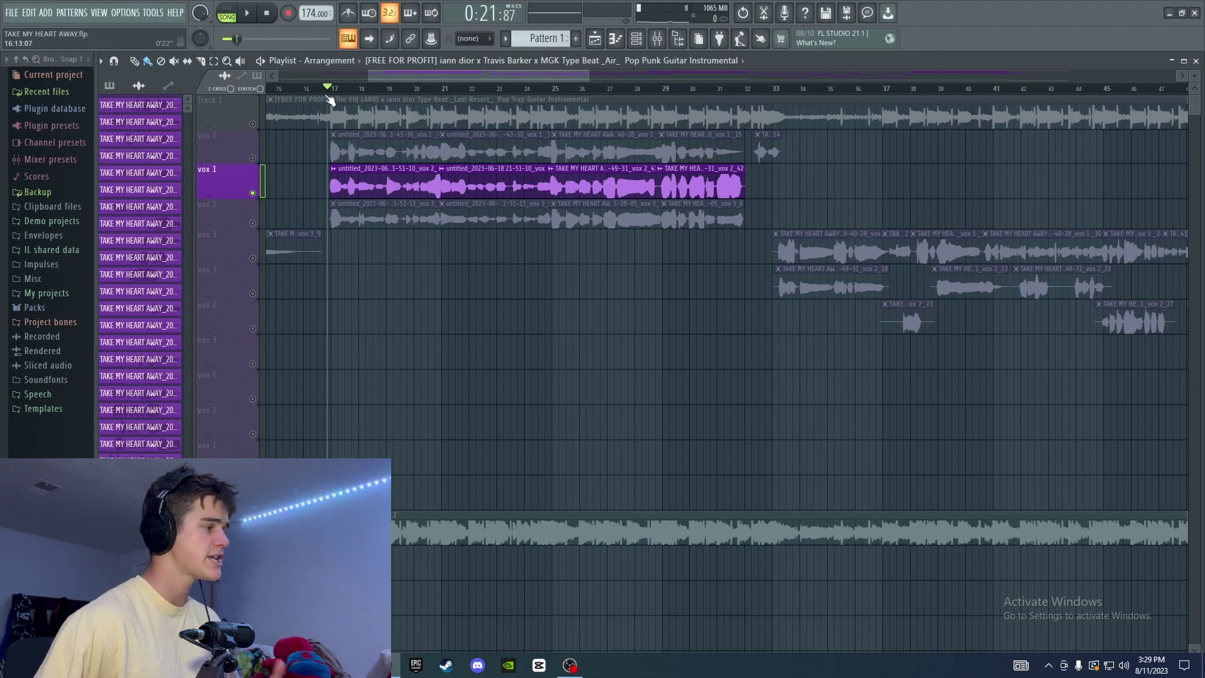
- Play the soloed second vox 1 track from just before bar 17 and briefly replay it with the first vox 1 track unmuted
key("space")
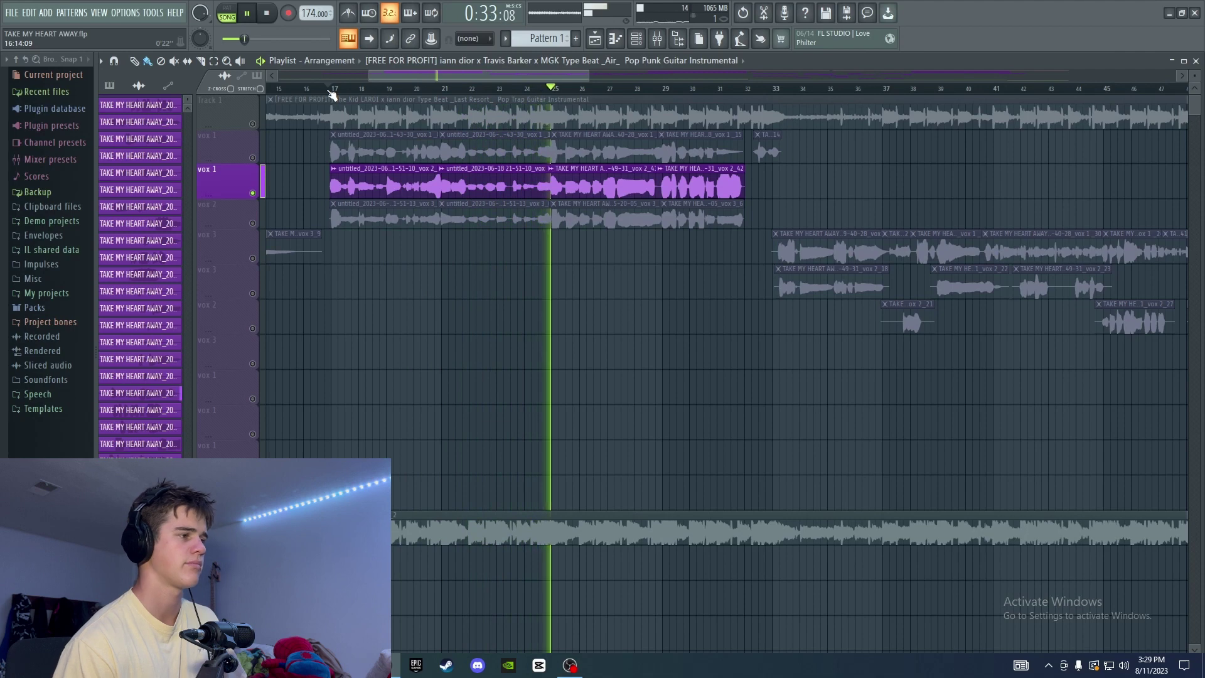
key("space")
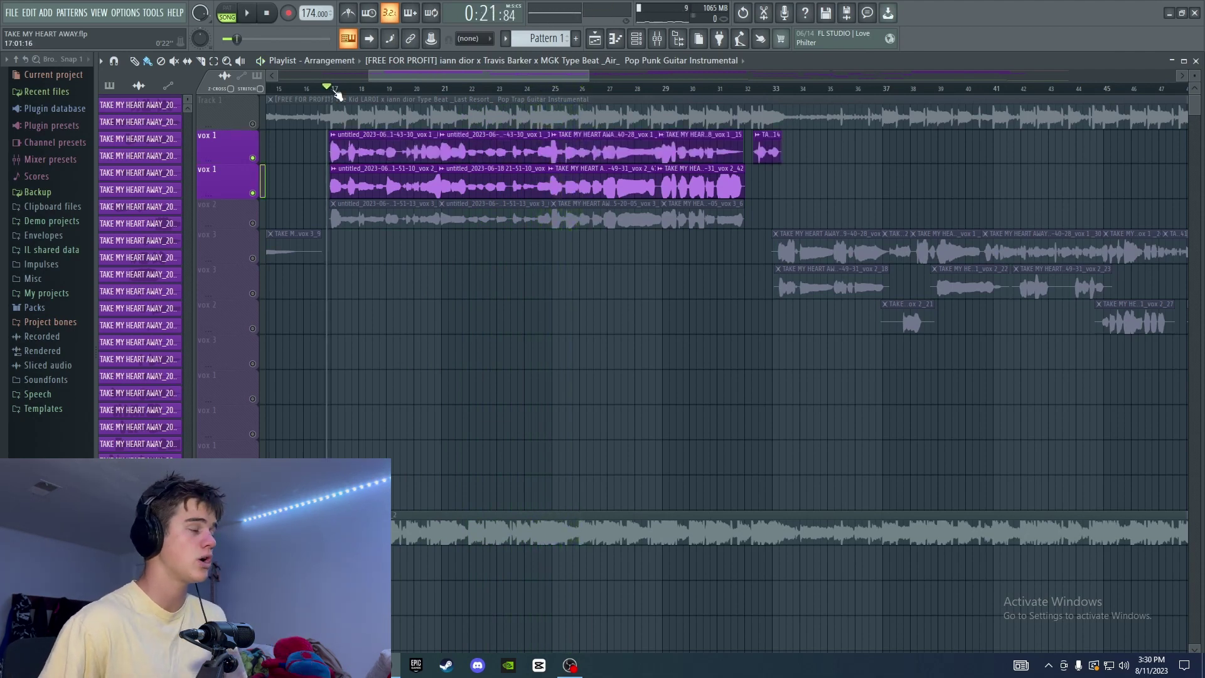
key("space")
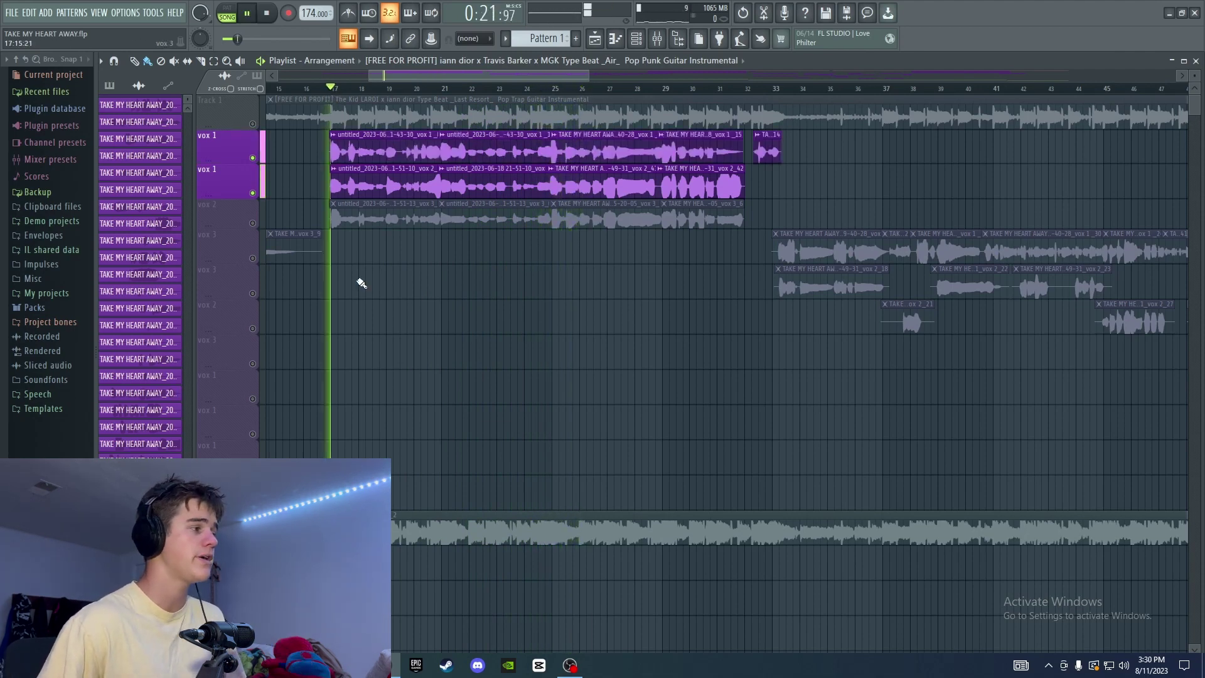
key("space")
- Play both vox 1 tracks together from just before bar 17 while checking the channel volume settings of their clips
double_click(356, 166)
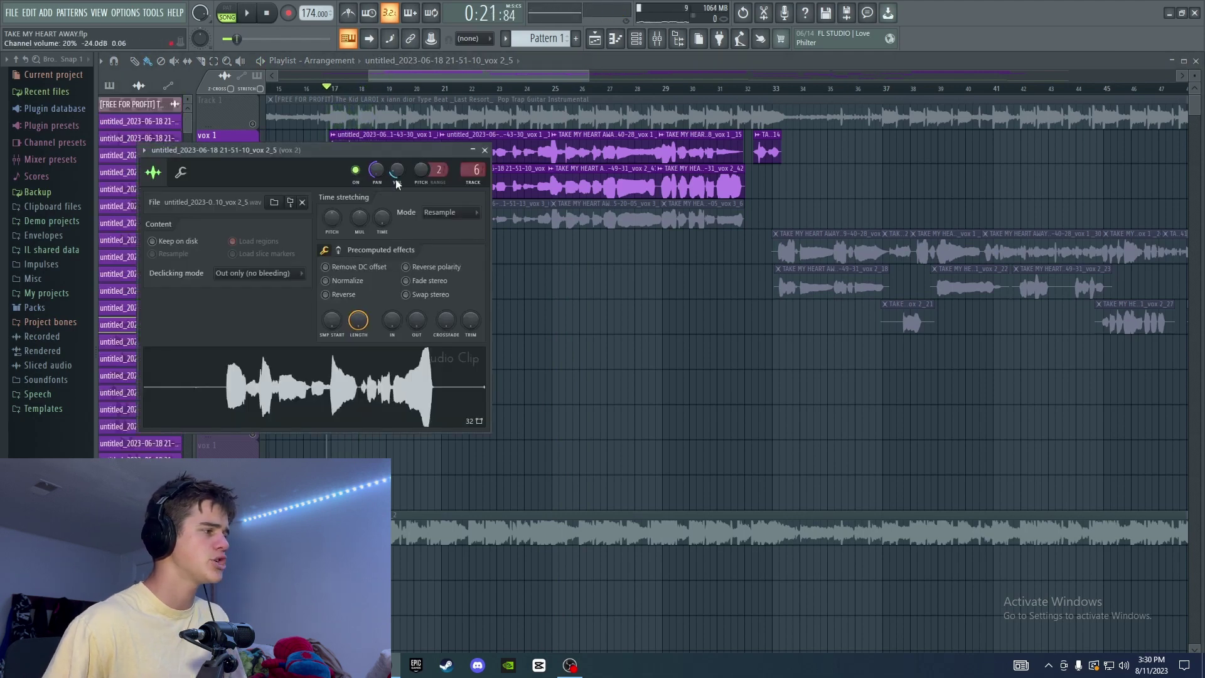
key("space")
left_click(498, 223)
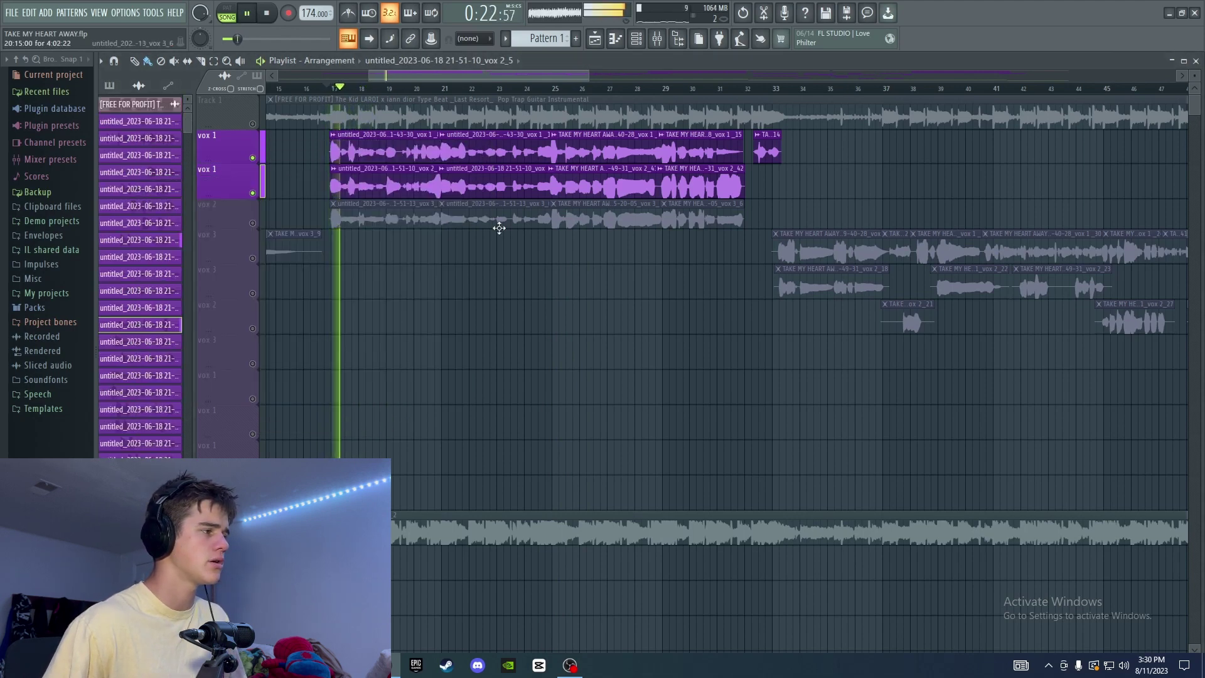
double_click(378, 154)
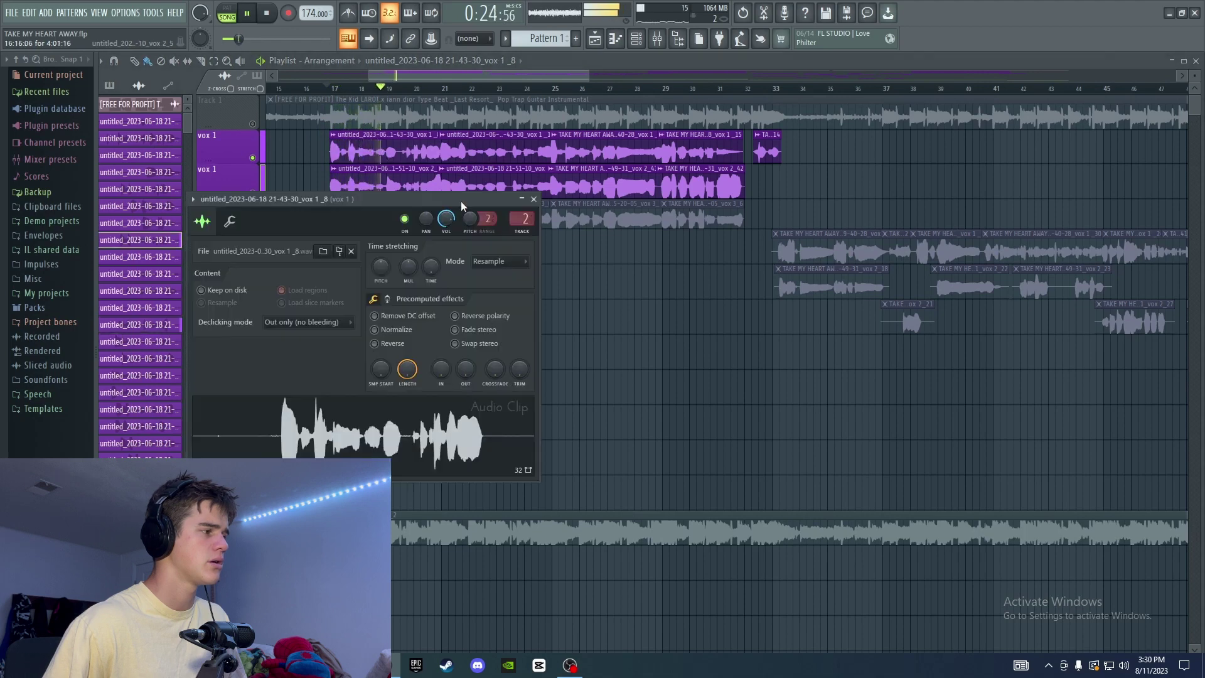
left_click(534, 199)
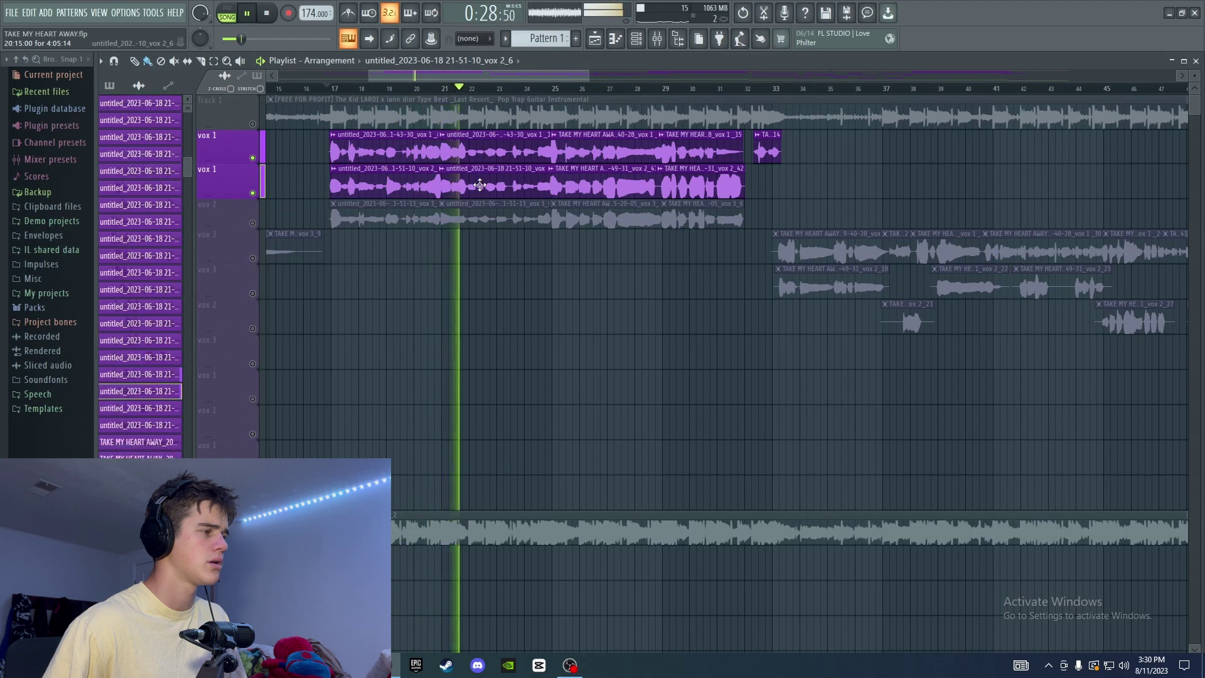
double_click(472, 181)
left_click(566, 232)
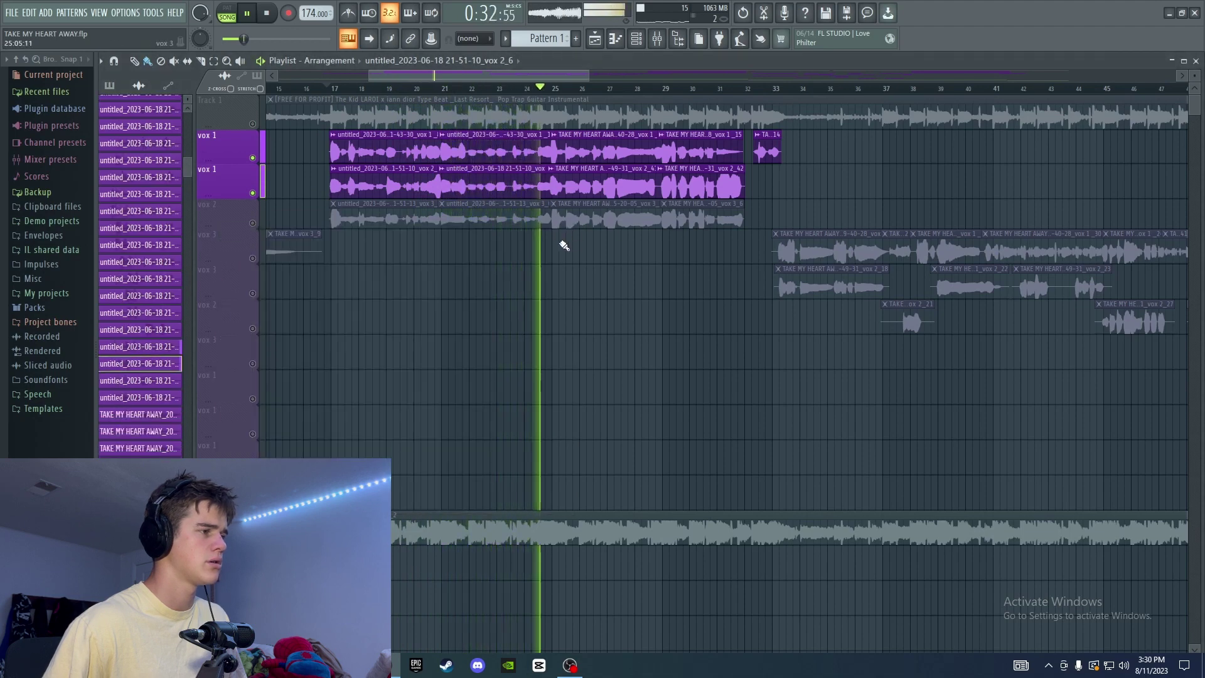
key("space")
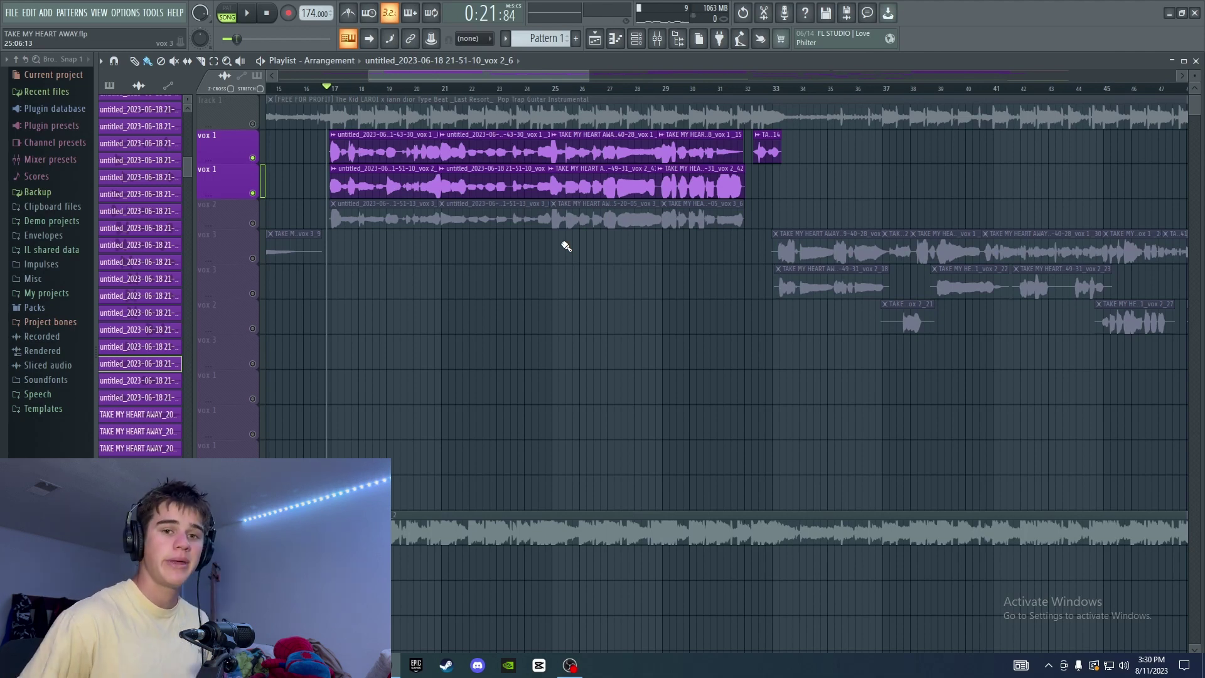
- From just before bar 25, compare the second vox 1 track alone, both vox 1 tracks together and the first alone, ending with the second soloed
left_click(546, 88)
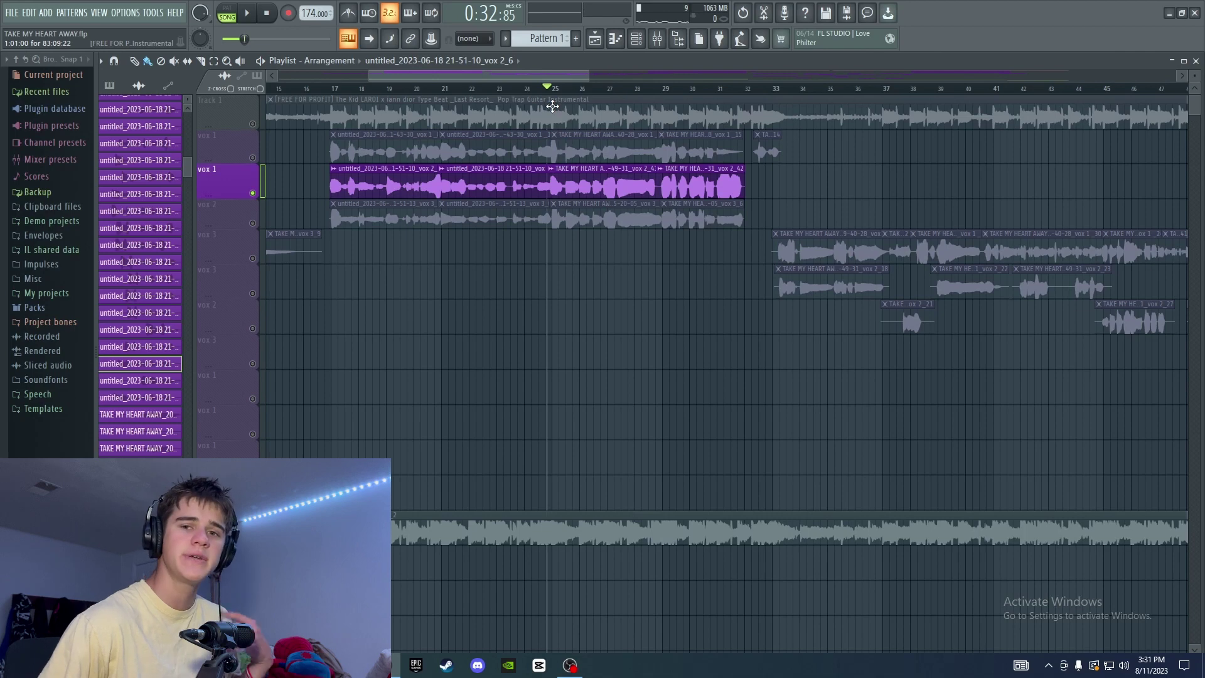
left_click_drag(551, 83, 546, 88)
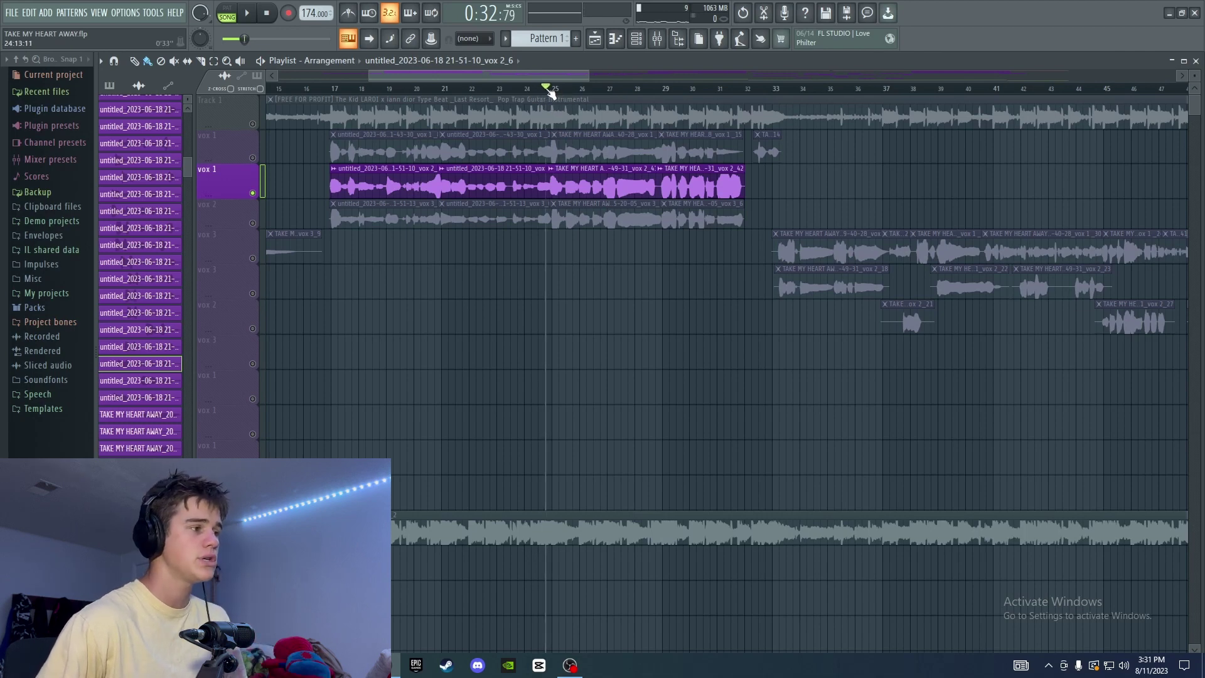
key("space")
left_click(254, 159)
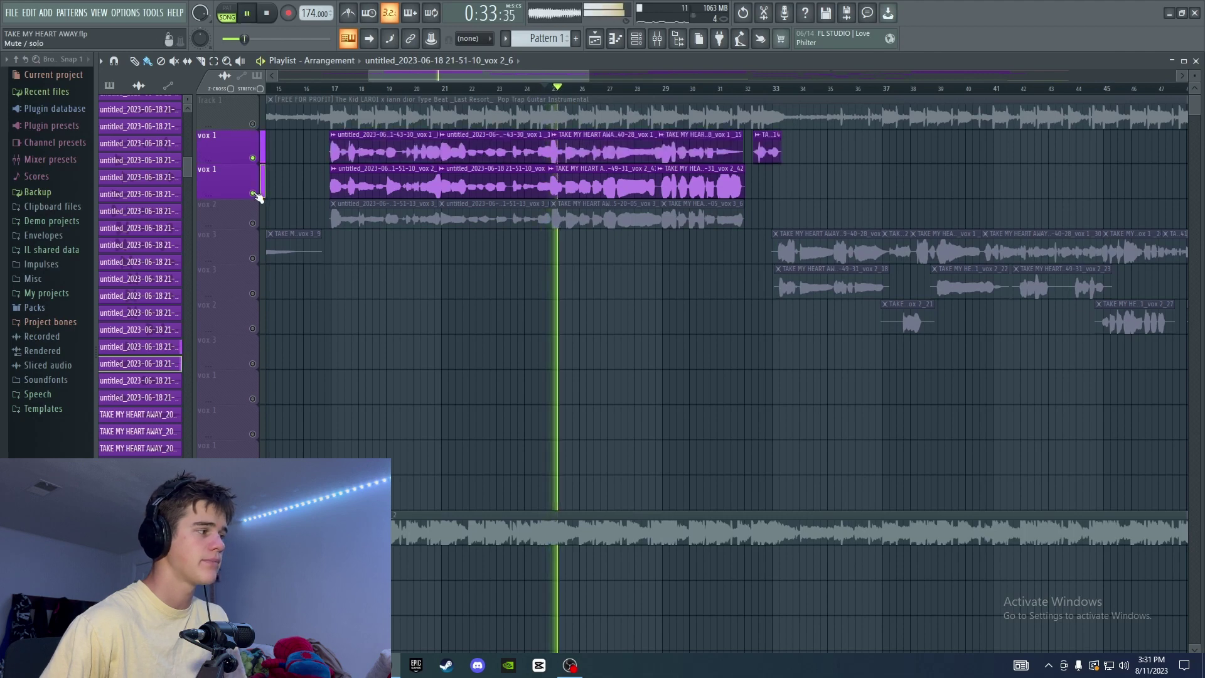
left_click(256, 193)
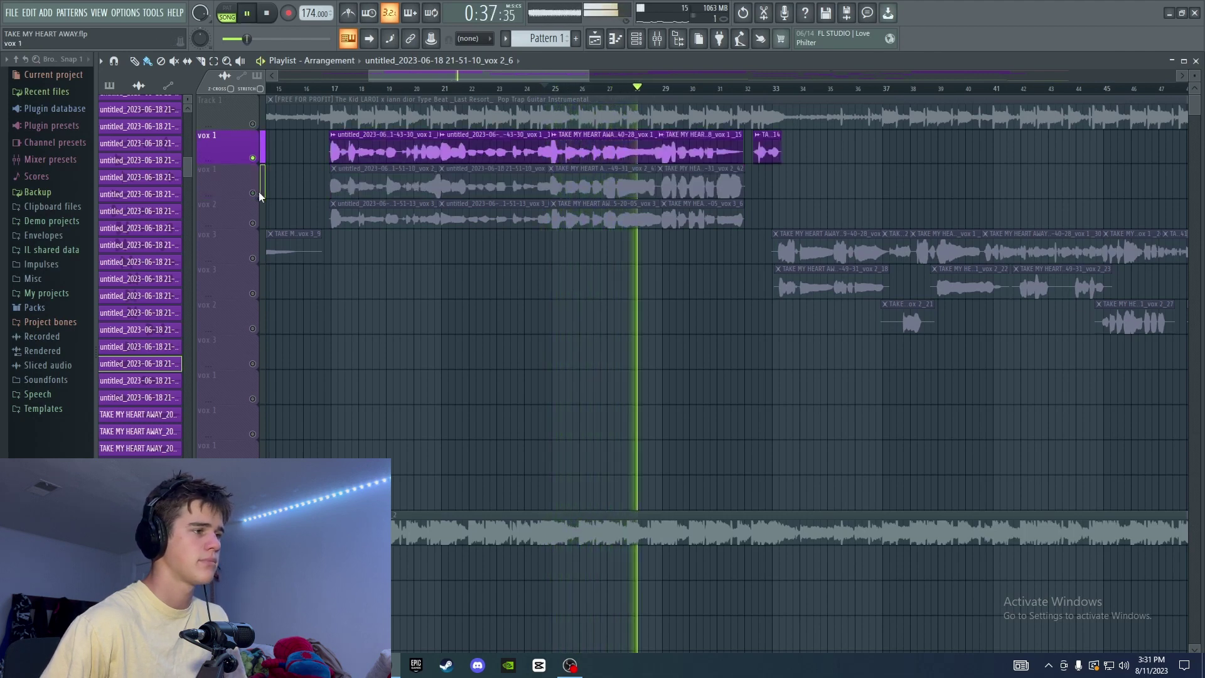
right_click(254, 193)
key("space")
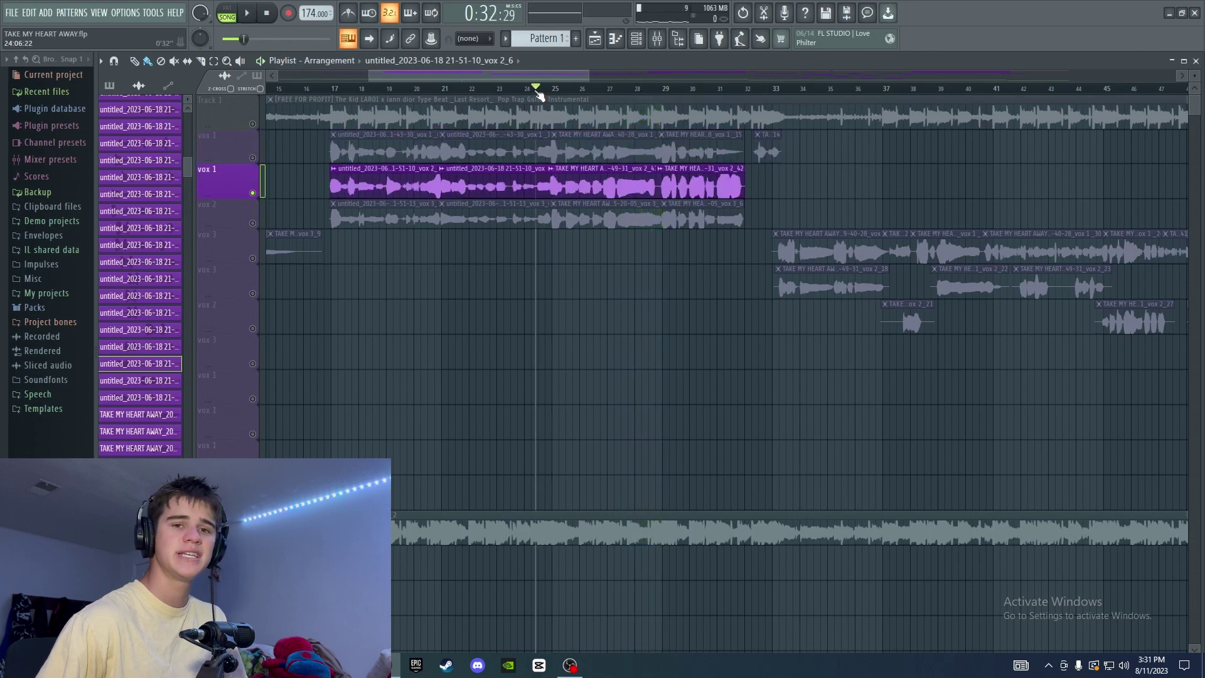
- Reset the playhead just before bar 25, solo the first vox 1 track and play its phrase
left_click_drag(540, 92, 545, 95)
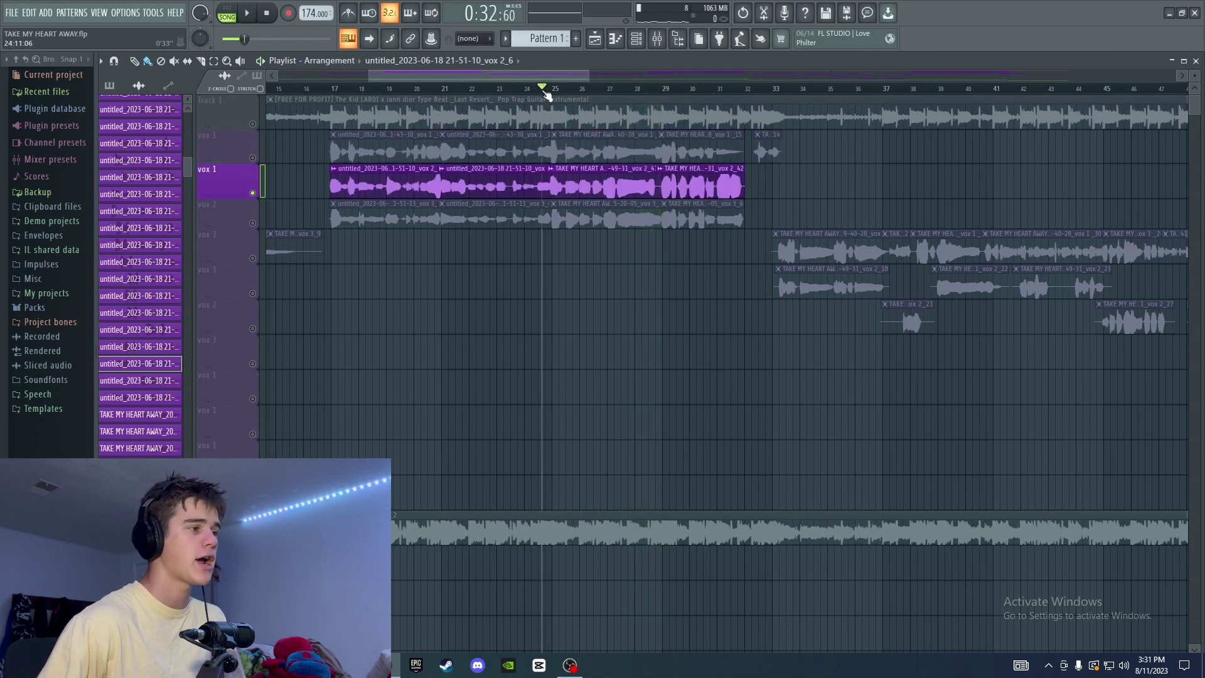
left_click_drag(546, 94, 547, 95)
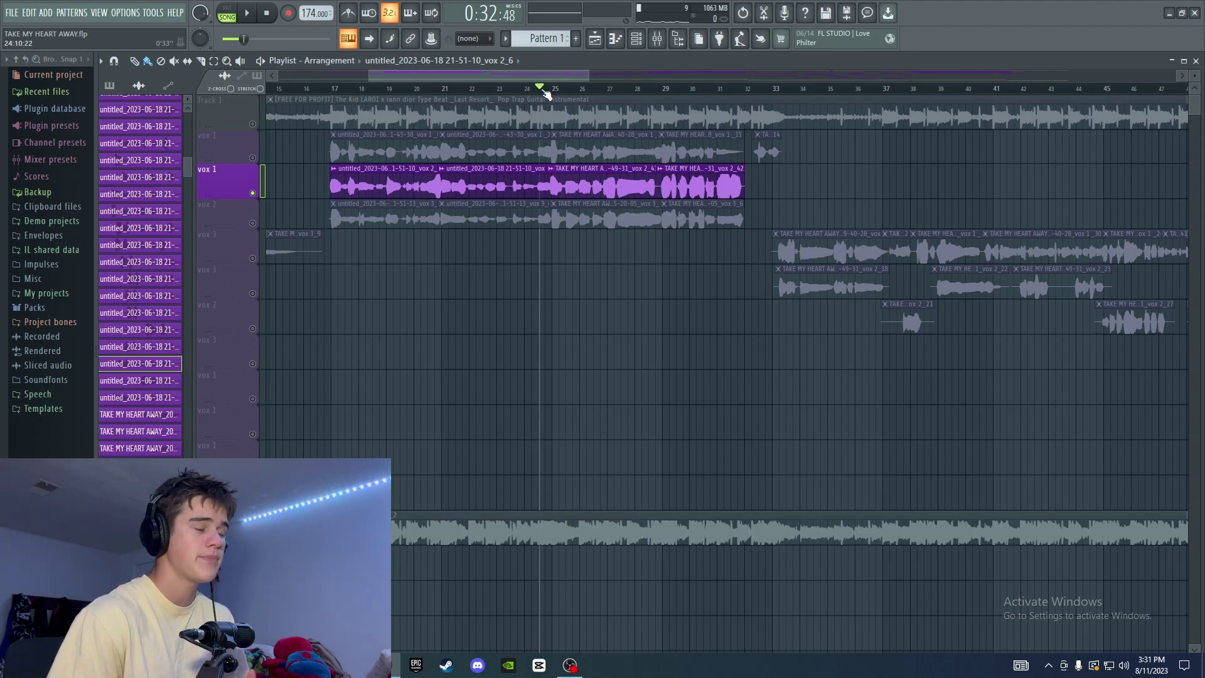
left_click(545, 87)
key("Up")
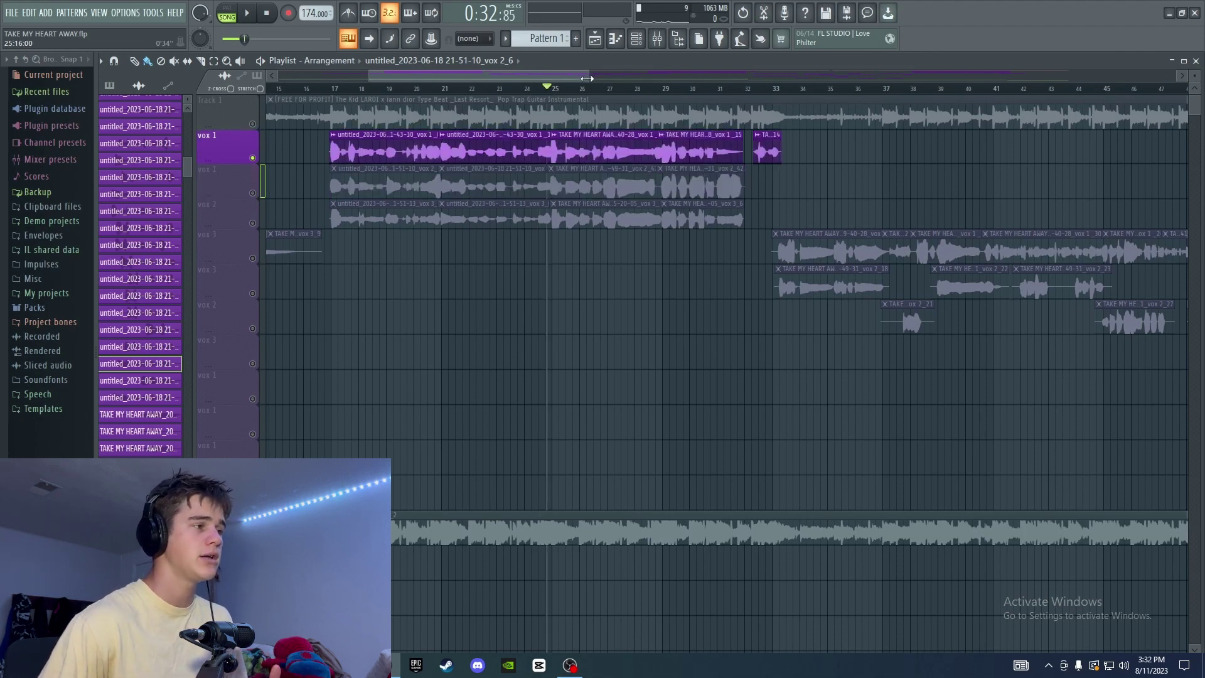
key("space")
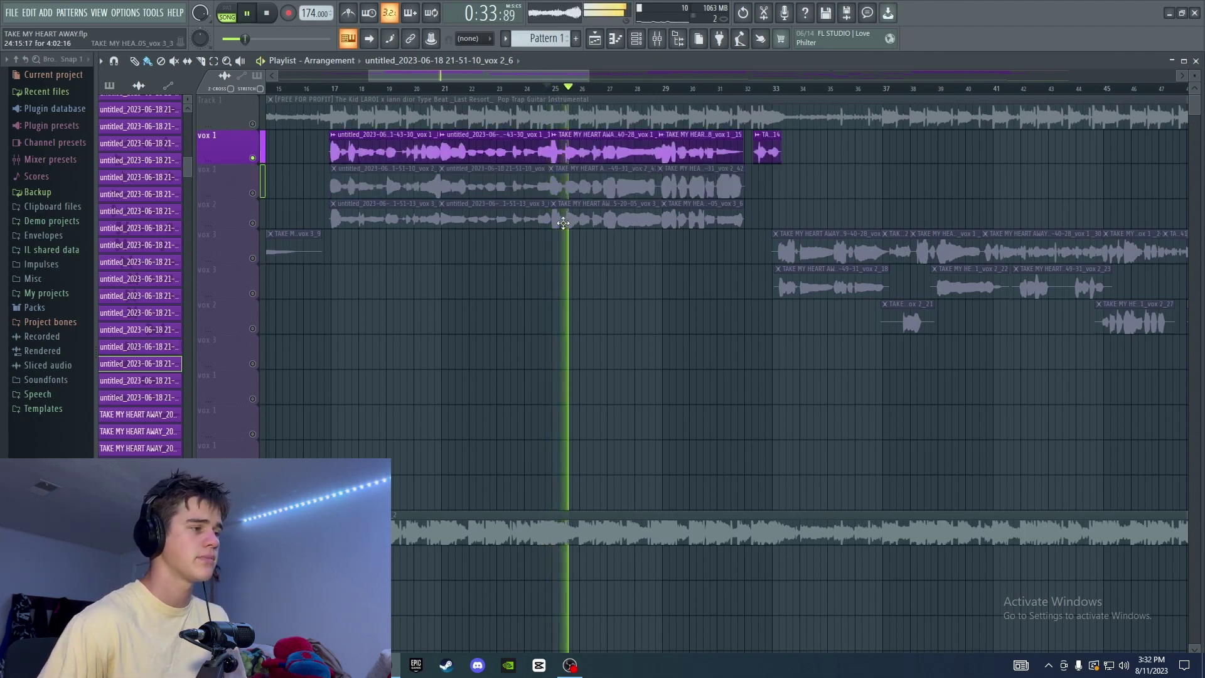
key("space")
- Solo the second vox 1 track and play its phrase from just before bar 25
key("Down")
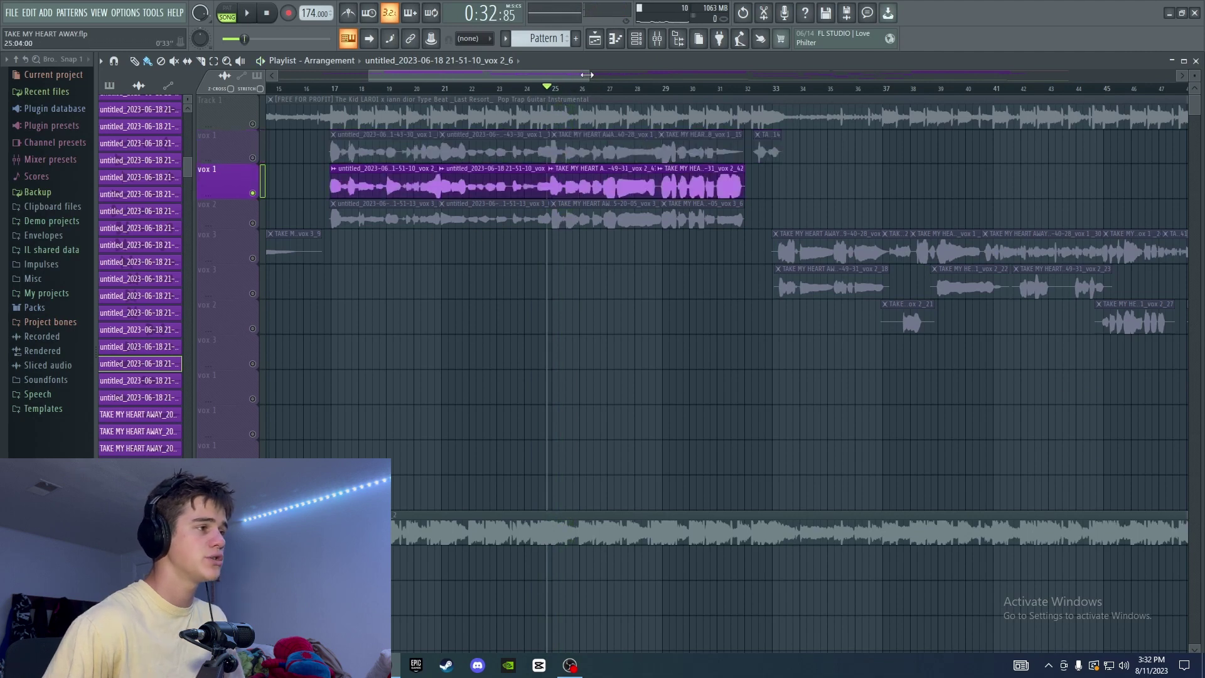
left_click_drag(587, 74, 596, 75)
key("space")
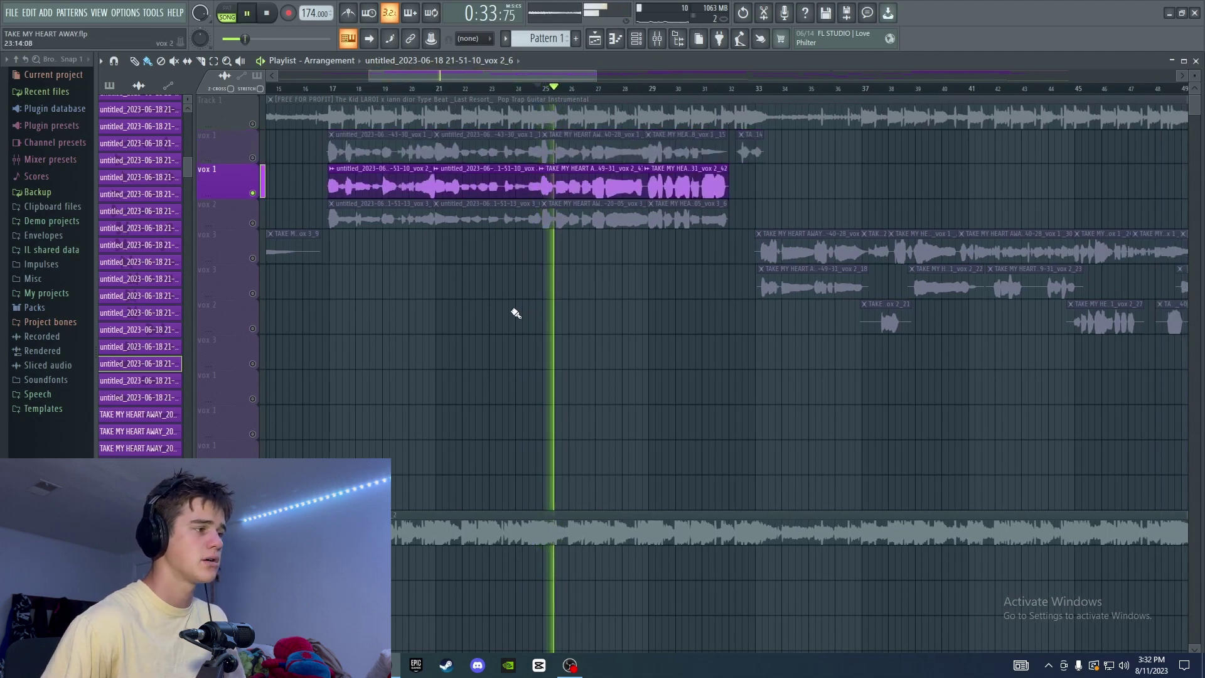
key("space")
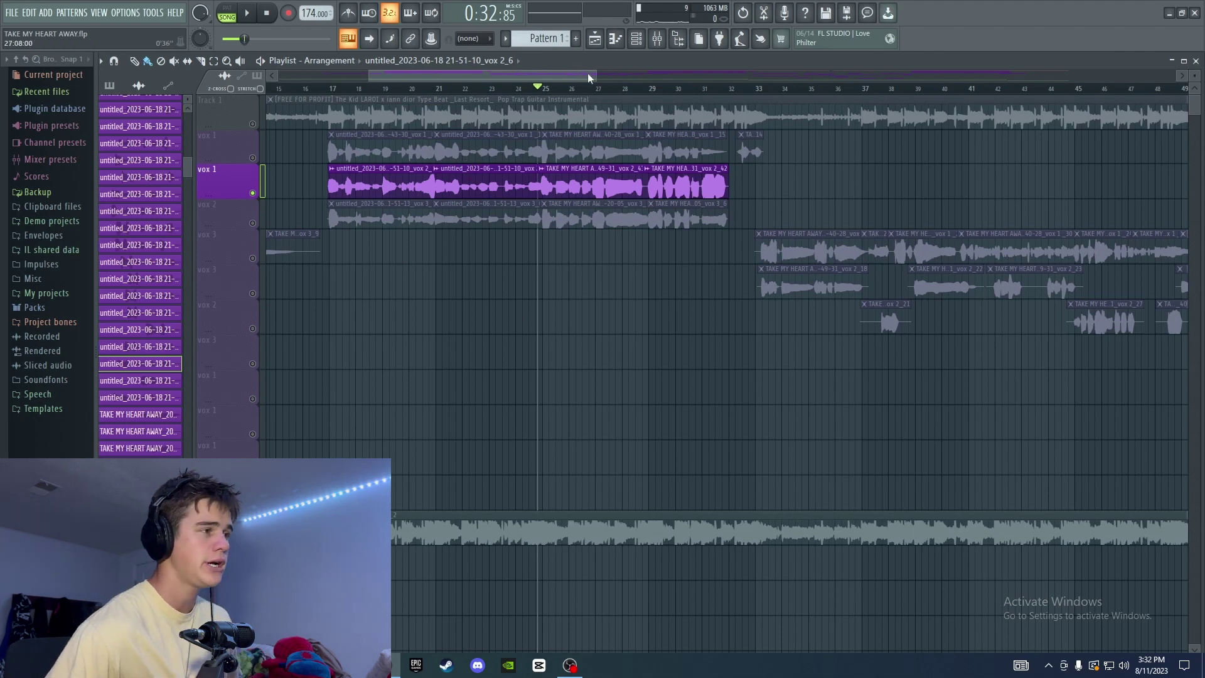
left_click_drag(588, 77, 527, 76)
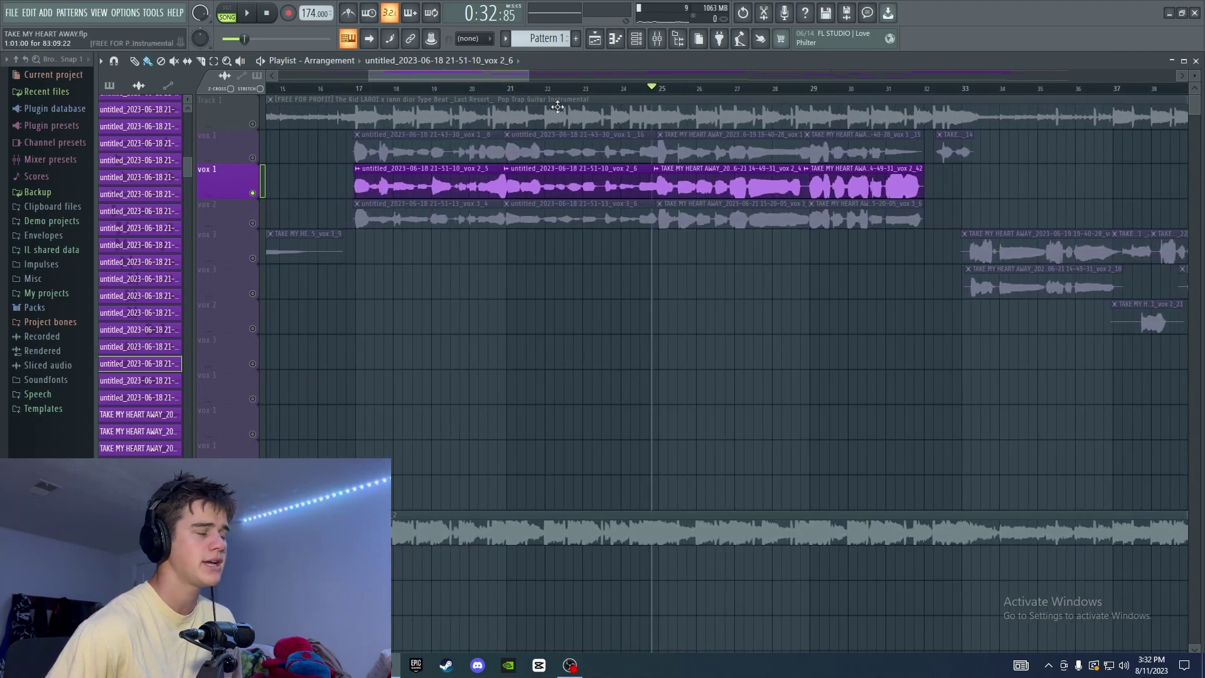
scroll(547, 94, "right", 3)
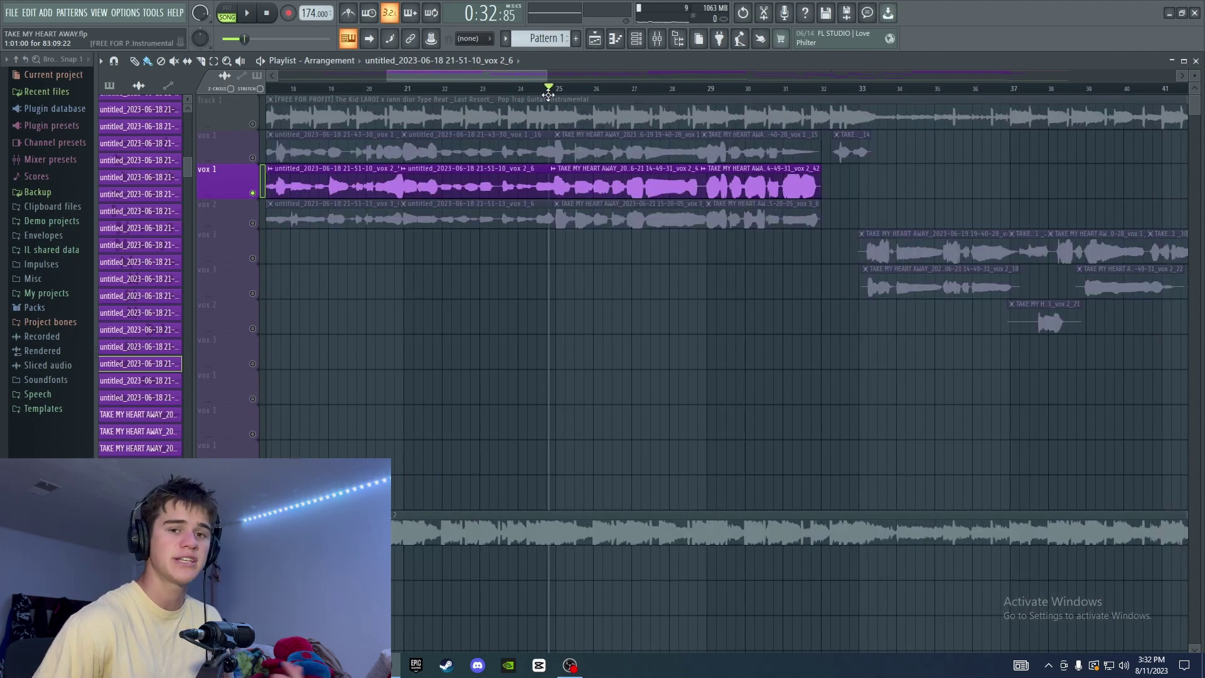
- Play the soloed second vox 1 track from just before bar 25 to past bar 31
left_click_drag(547, 76, 556, 80)
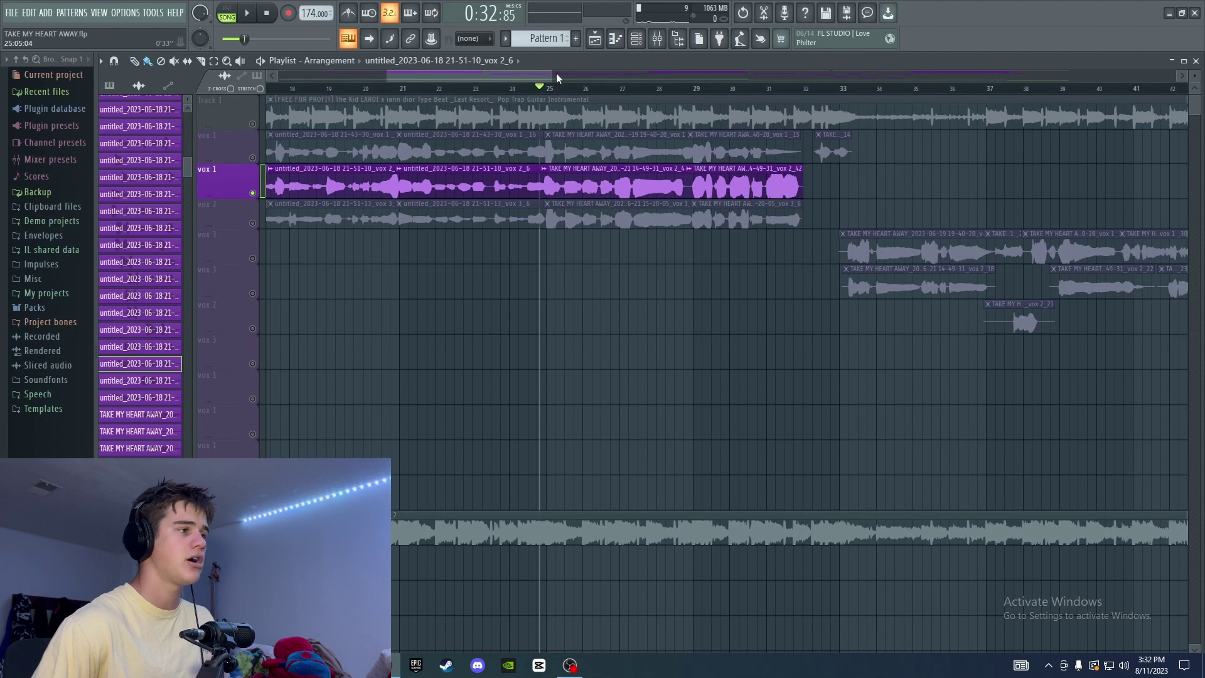
key("space")
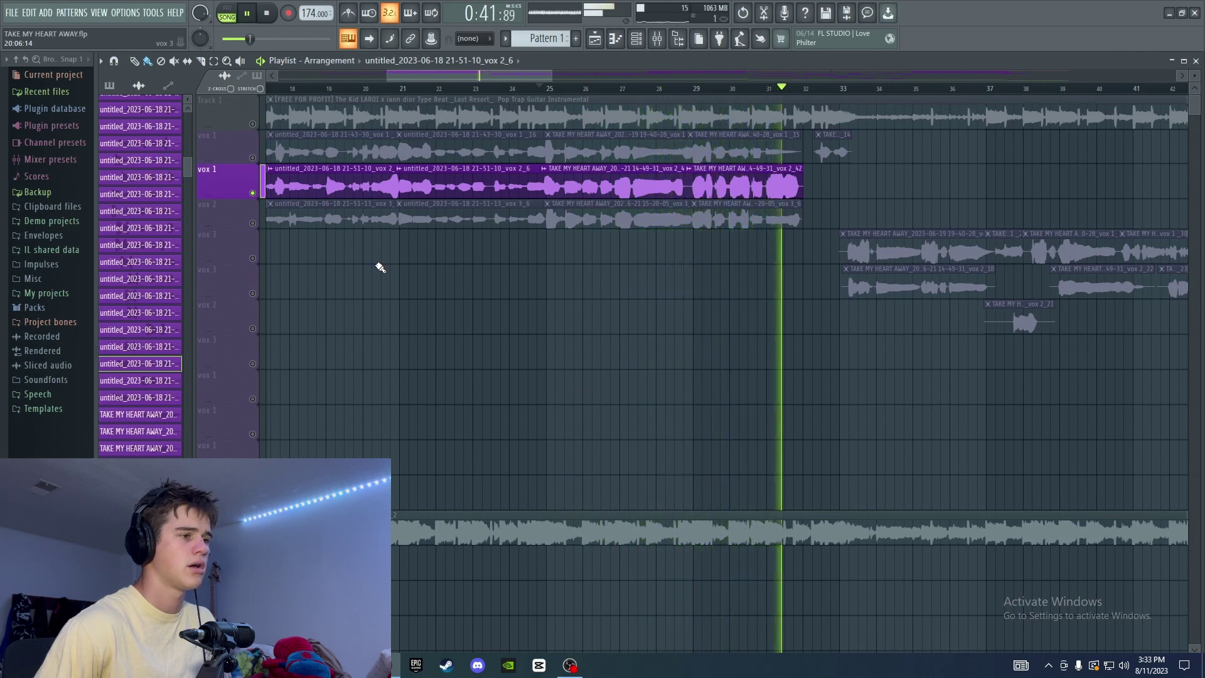
key("space")
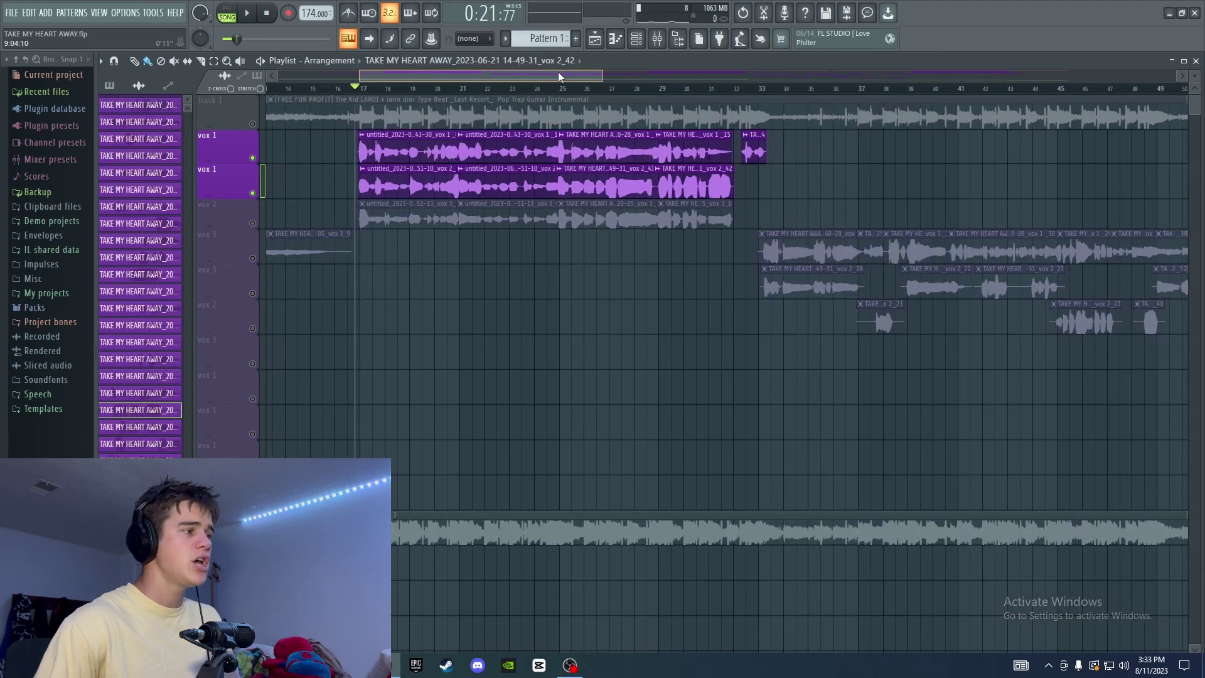
- Play both vox 1 tracks together from just before bar 17 to past bar 31
left_click_drag(559, 71, 553, 73)
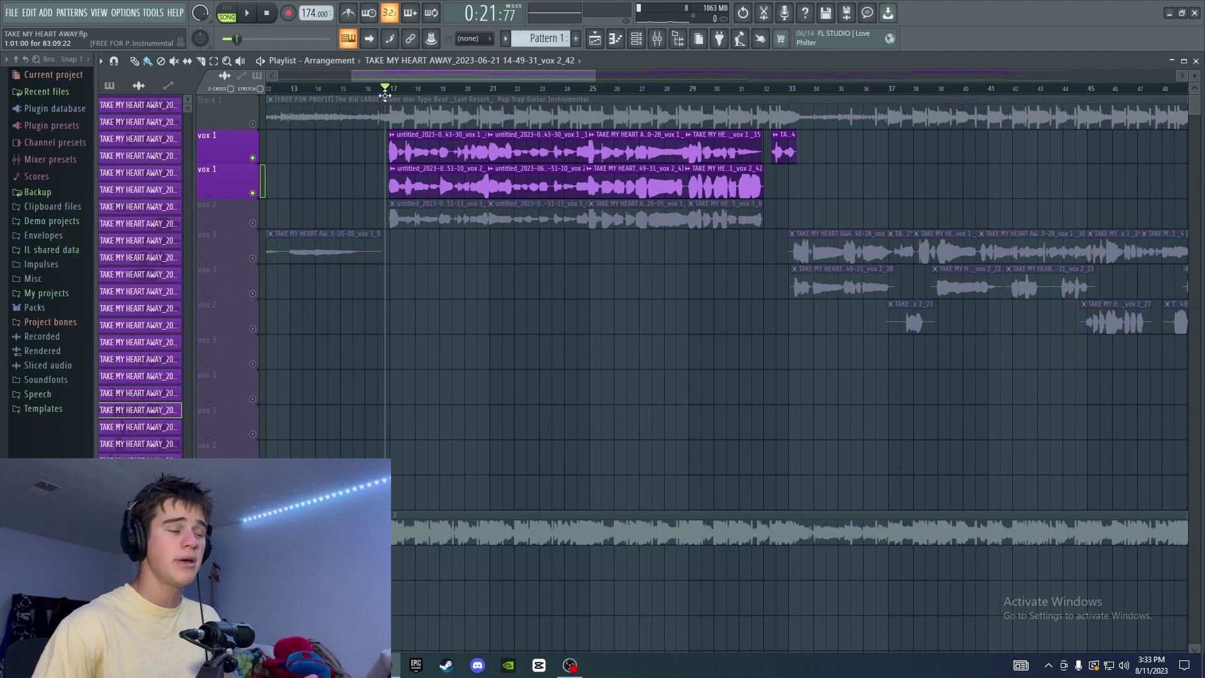
key("space")
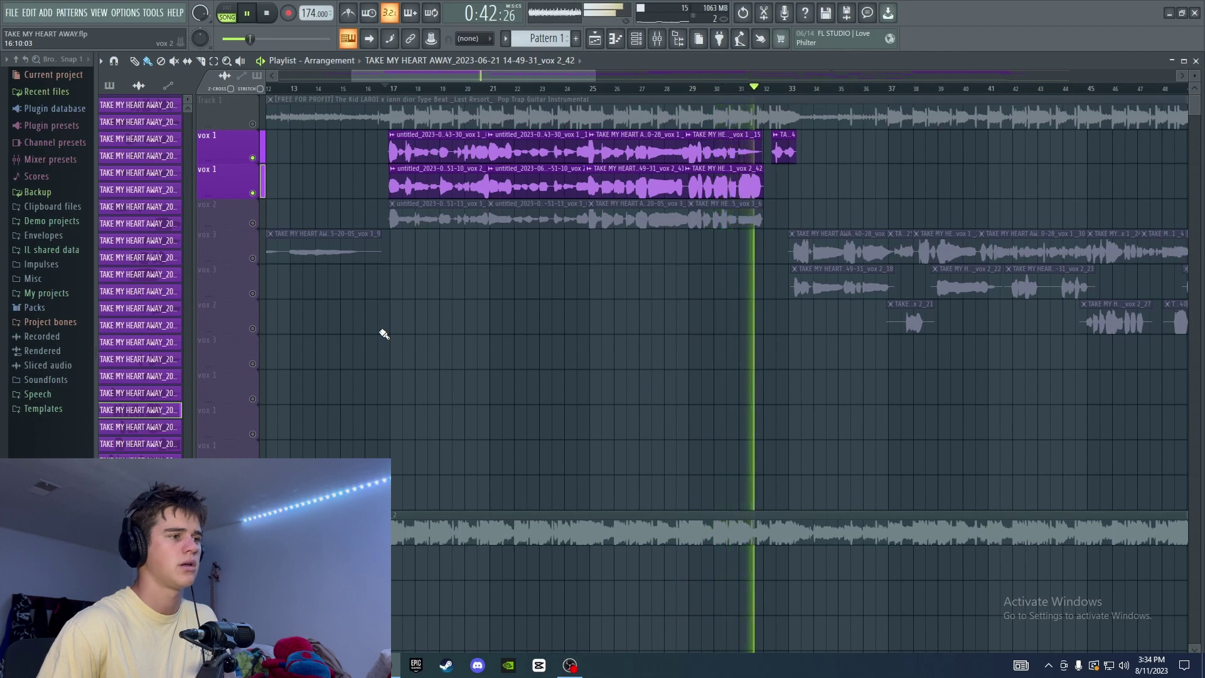
key("space")
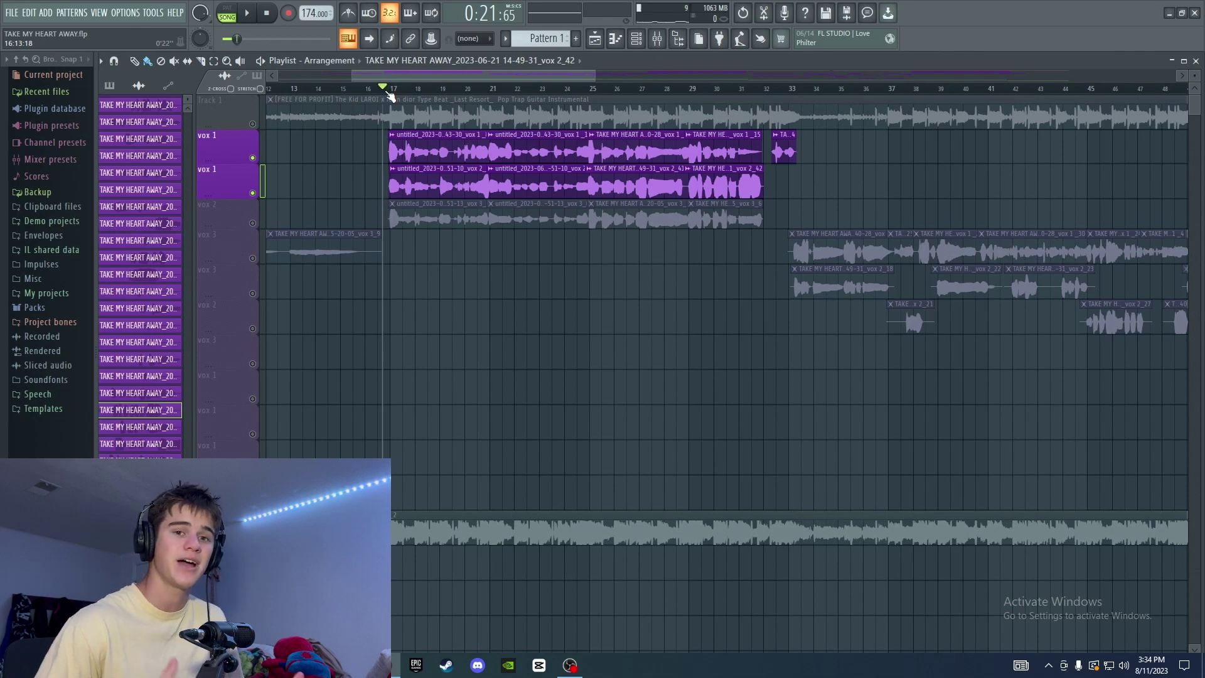
- Open Pitcher on FX mixer channel 9 and play the start of the soloed vox 2 track at bar 17 to examine its notes
left_click(387, 89)
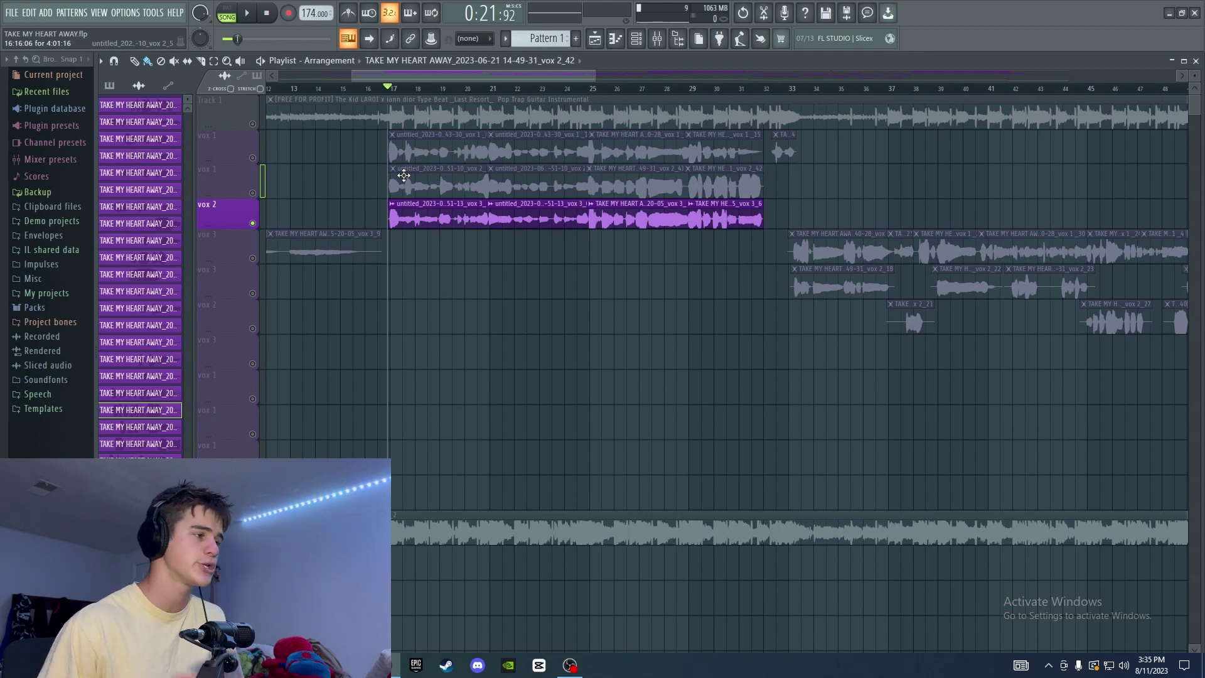
key("F9")
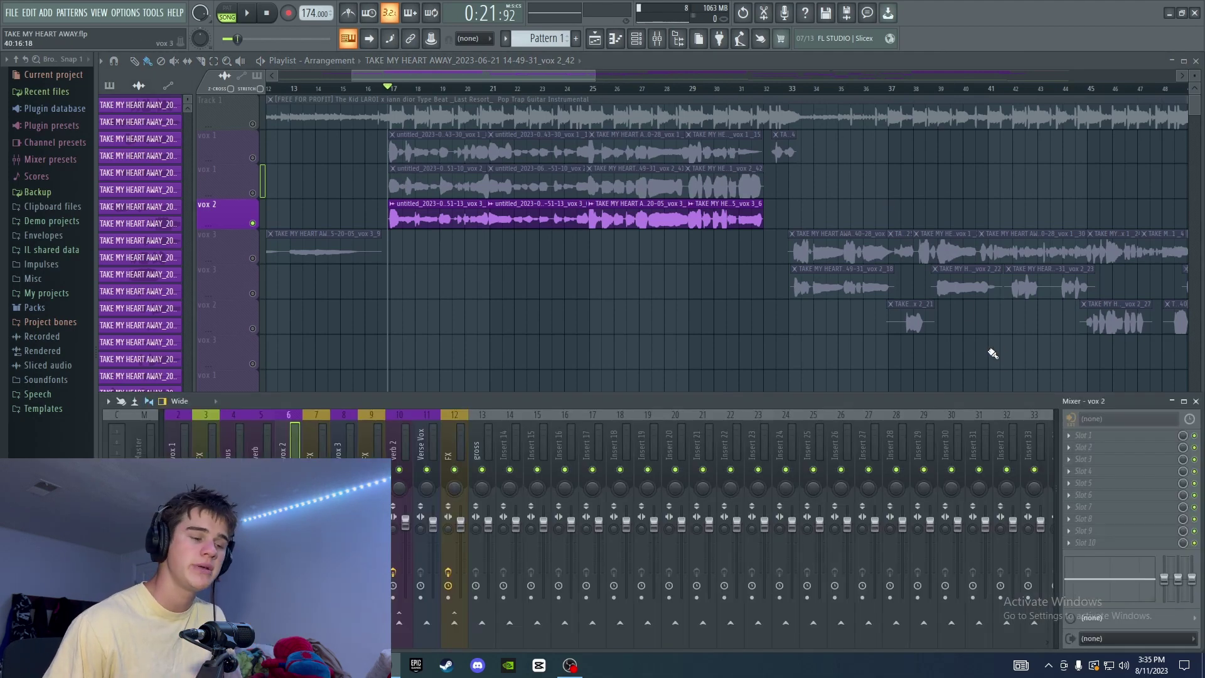
left_click(371, 440)
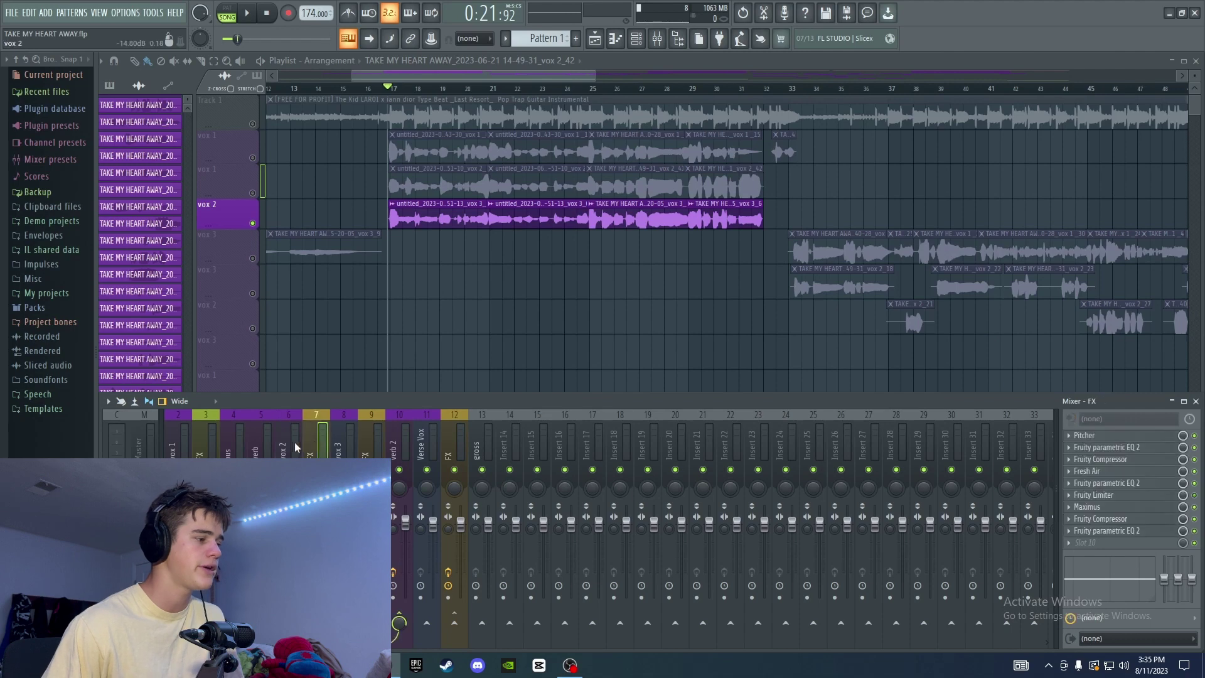
left_click(1084, 435)
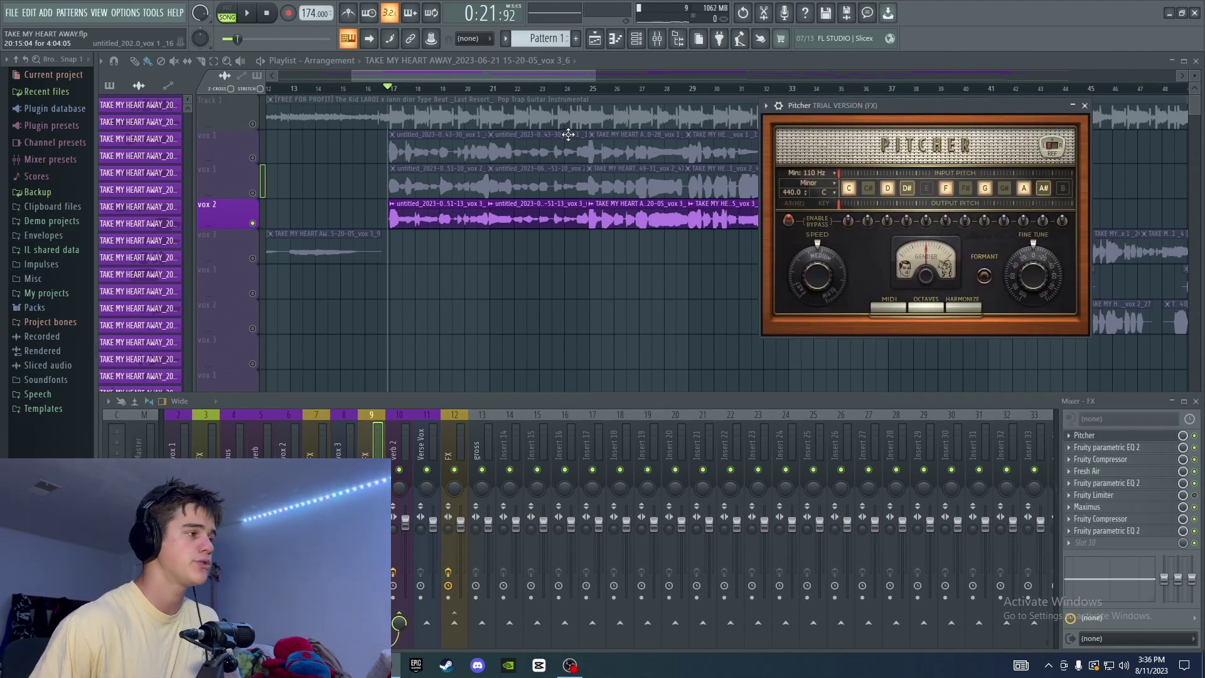
key("space")
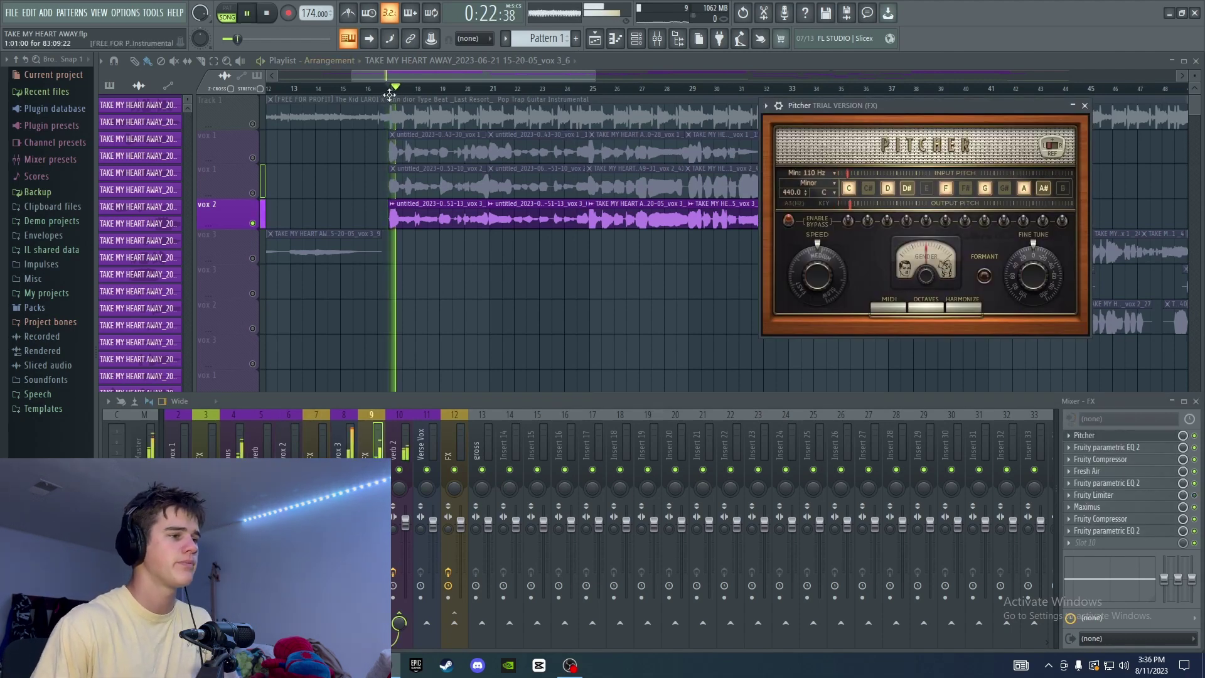
key("space")
left_click(848, 188)
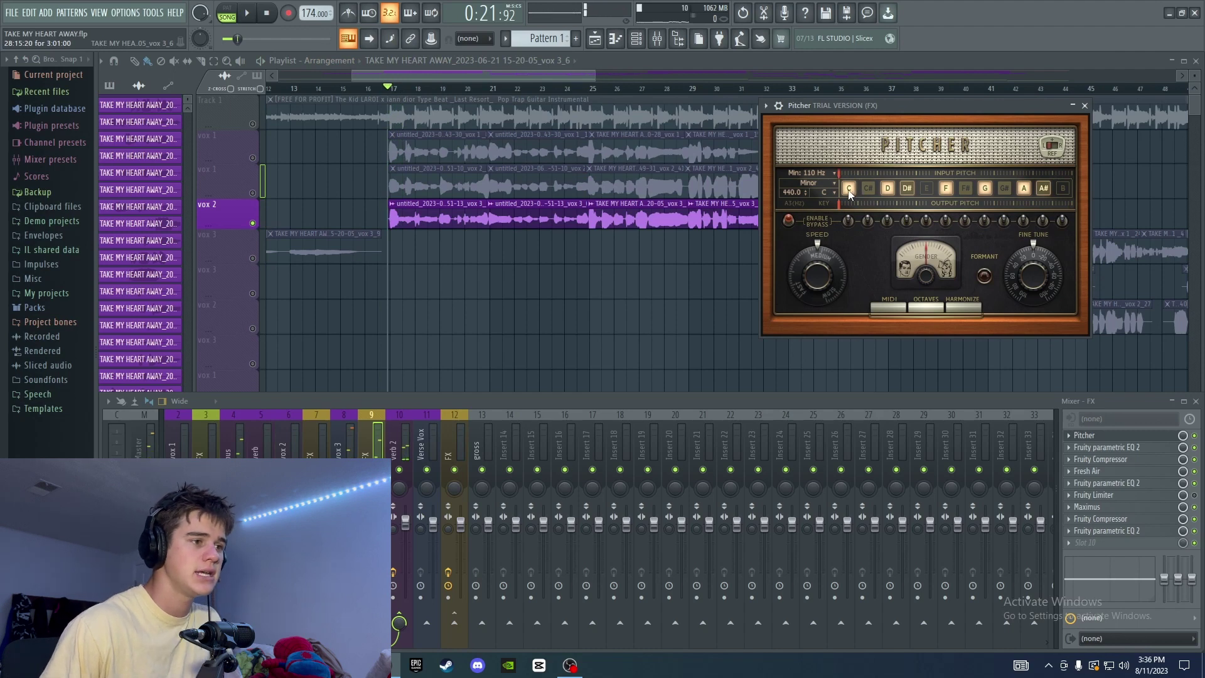
left_click_drag(891, 105, 905, 100)
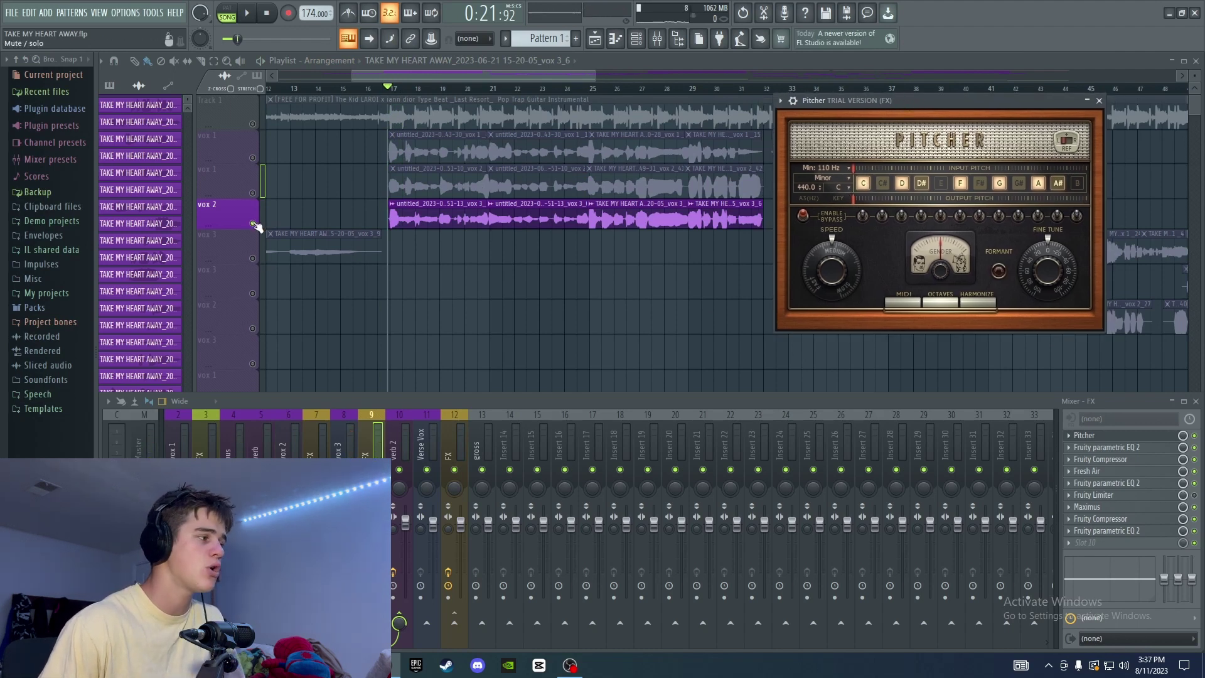
- Compare the opening notes of the second vox 1 track and the vox 2 track by soloing and playing each from bar 17
key("F12")
right_click(252, 193)
key("space")
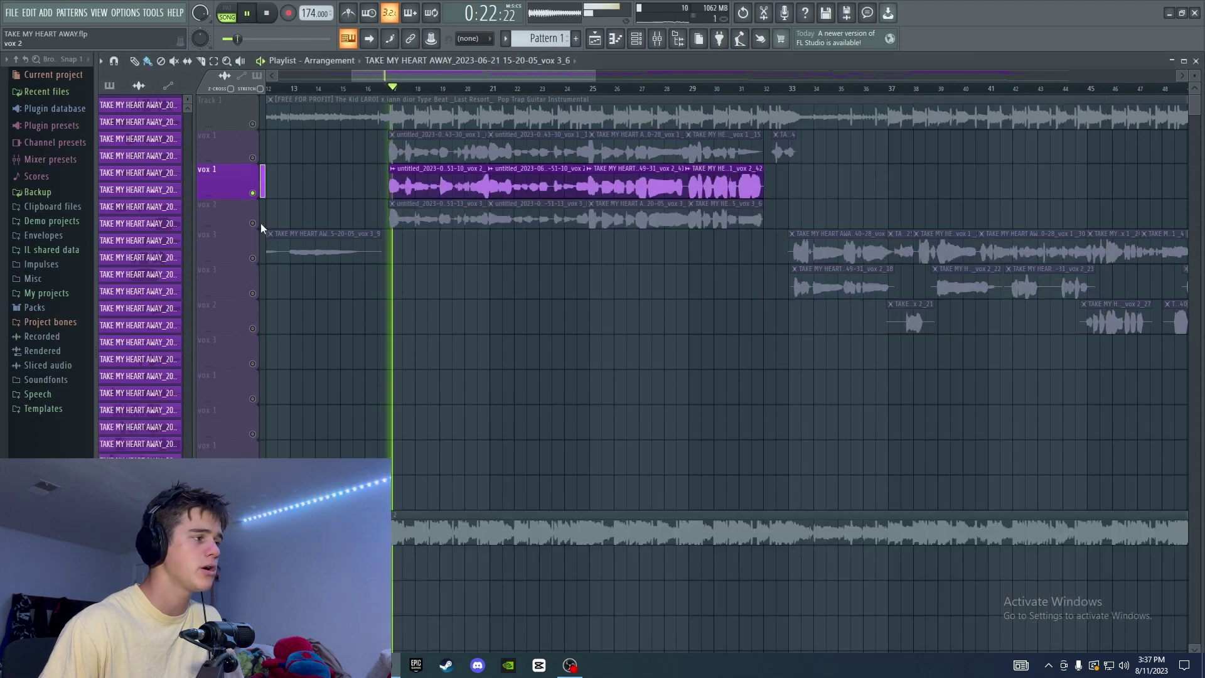
right_click(252, 223)
key("space")
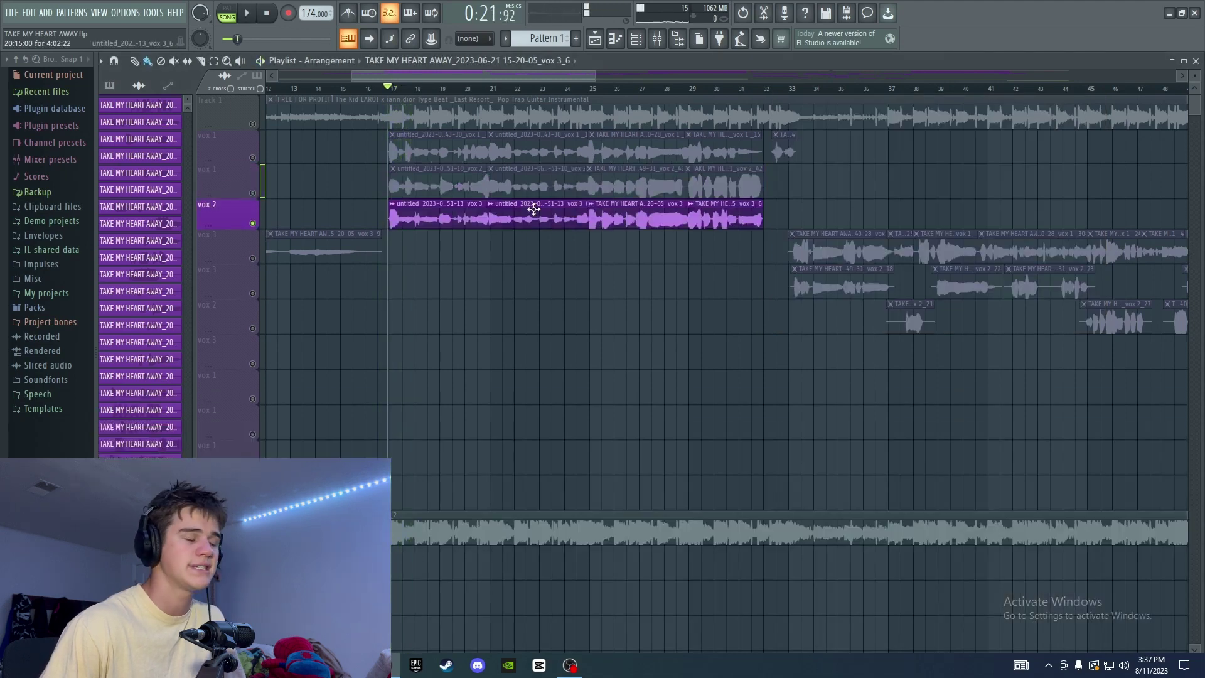
key("space")
key("space")
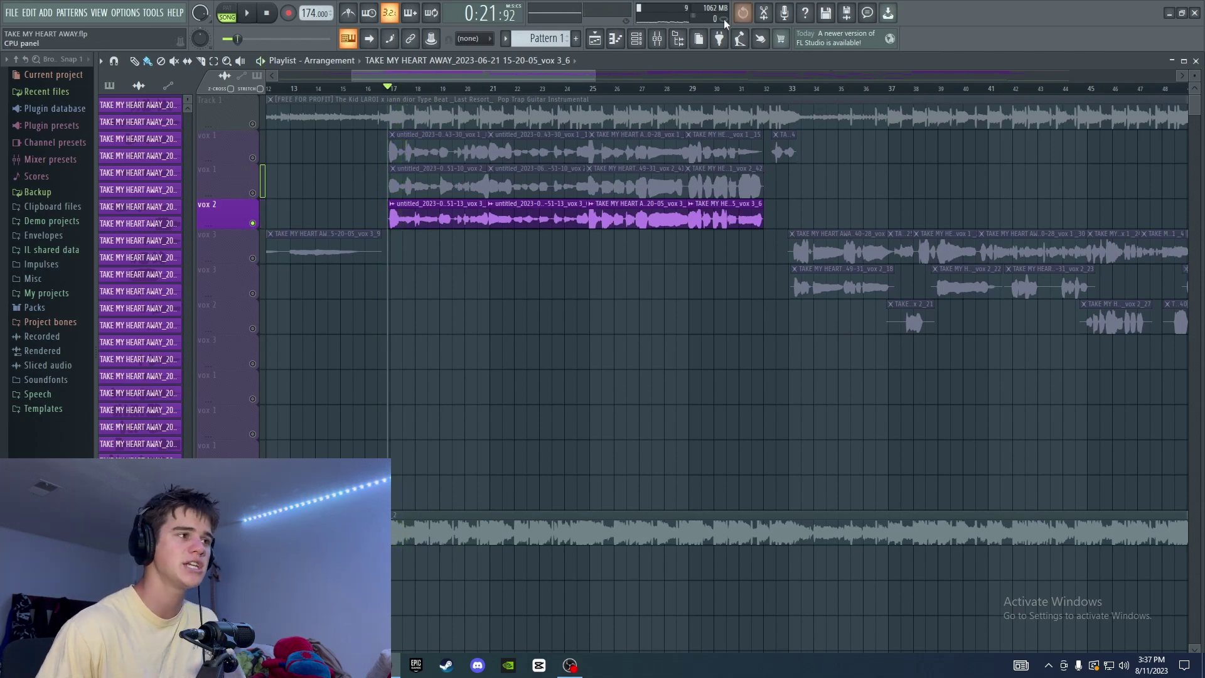
- Recheck the opening vox 2 notes in Pitcher on FX mixer channel 9 during playback, and close the plugin and mixer
left_click(657, 38)
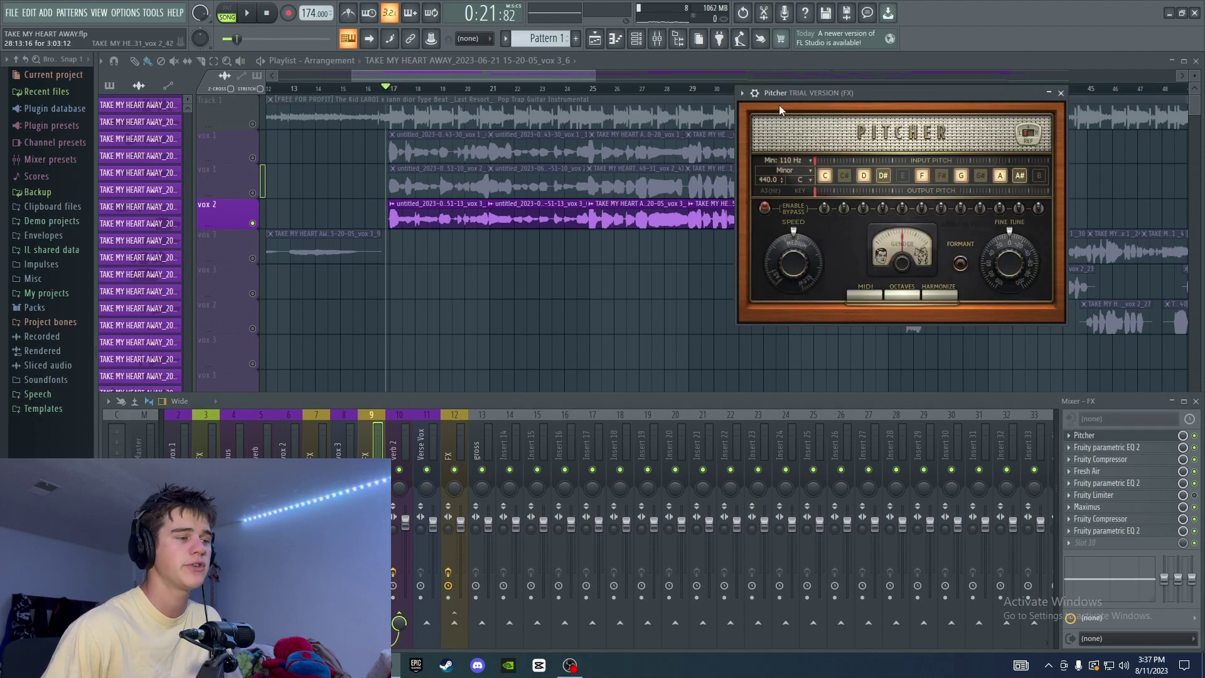
left_click_drag(809, 94, 810, 113)
key("space")
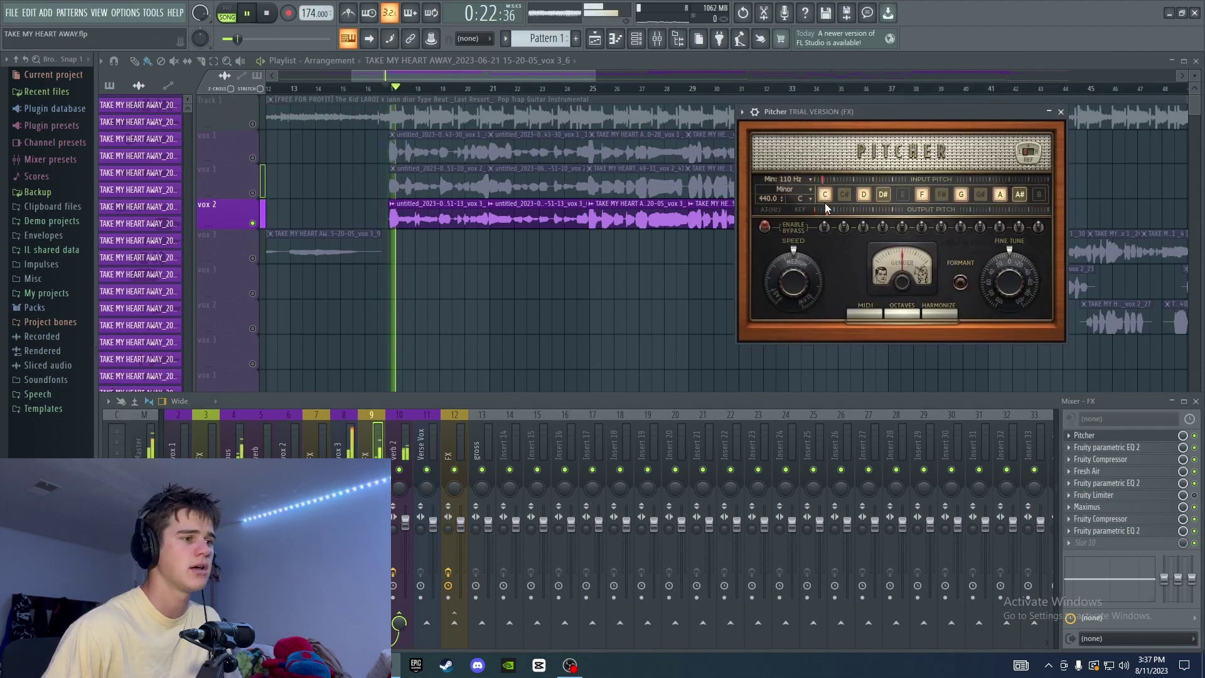
key("space")
key("Escape")
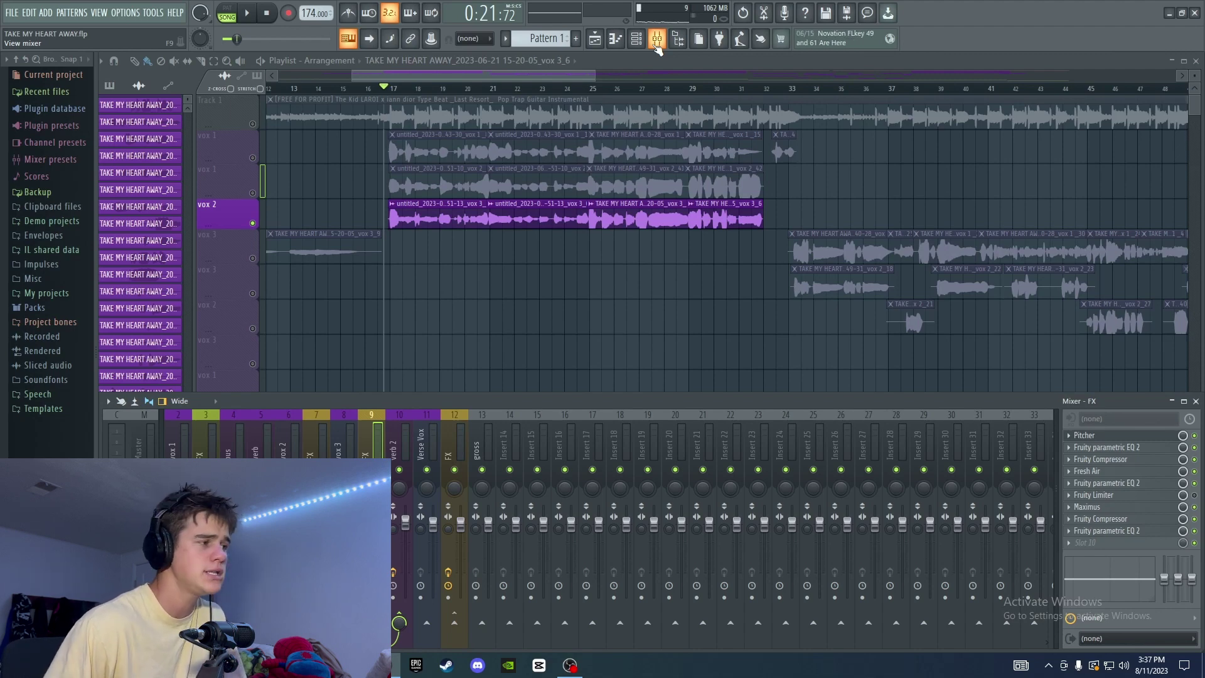
left_click(657, 40)
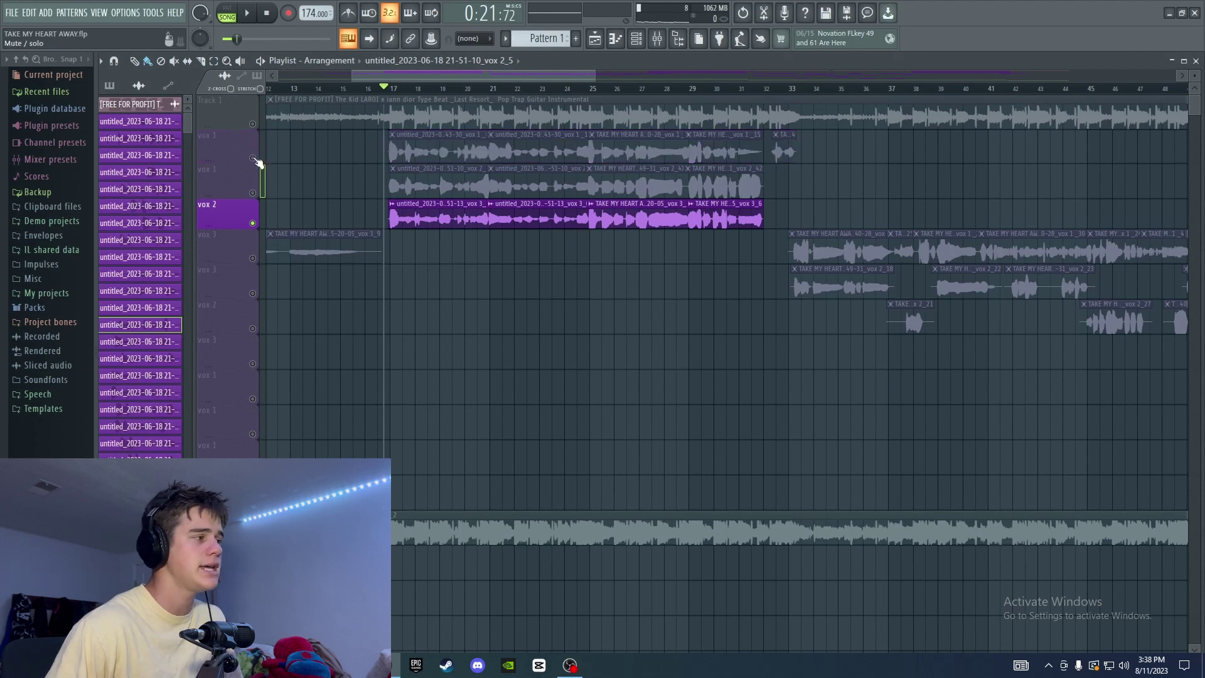
- Show the first vox 1 track alone, with vox 2 and with the second vox 1, ending on the second vox 1 alone before bar 17
left_click(253, 158)
left_click(253, 223)
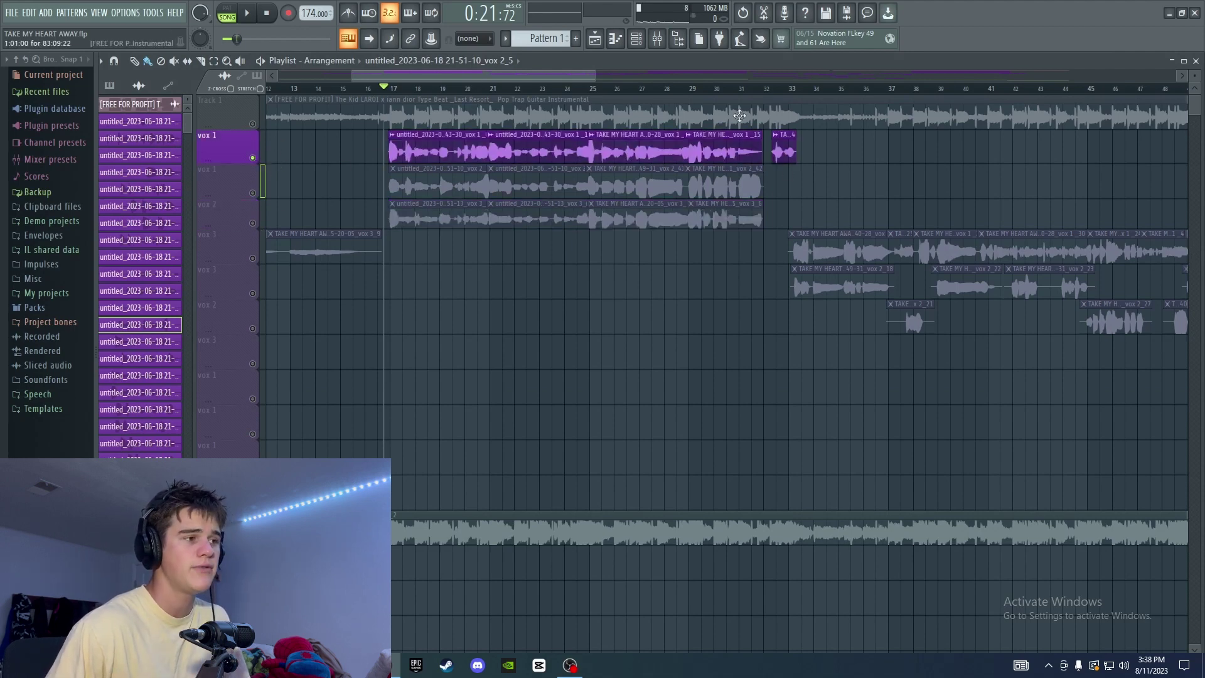
left_click(253, 223)
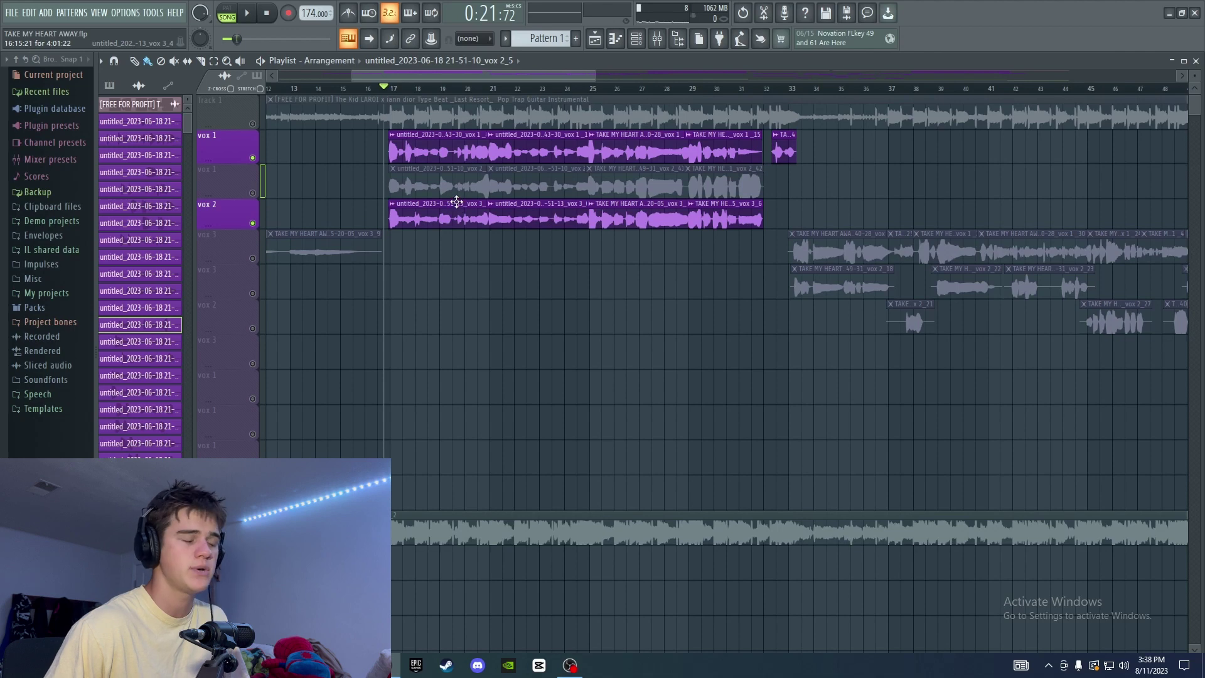
left_click(253, 192)
left_click(253, 223)
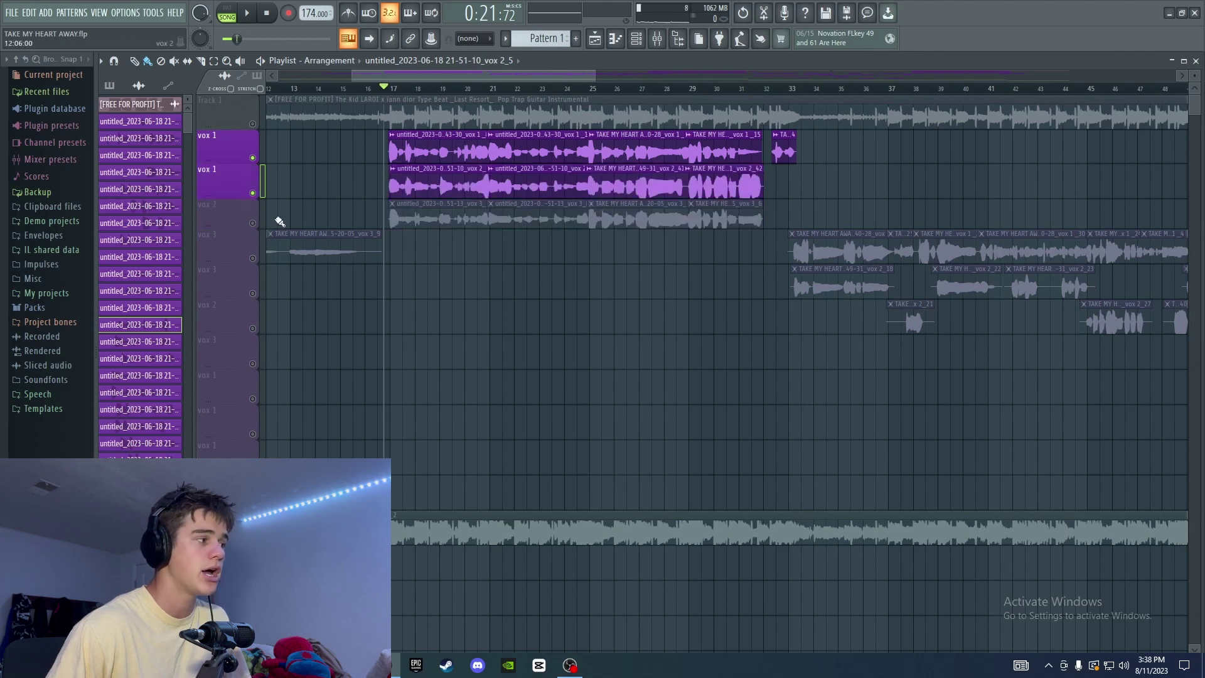
left_click(253, 158)
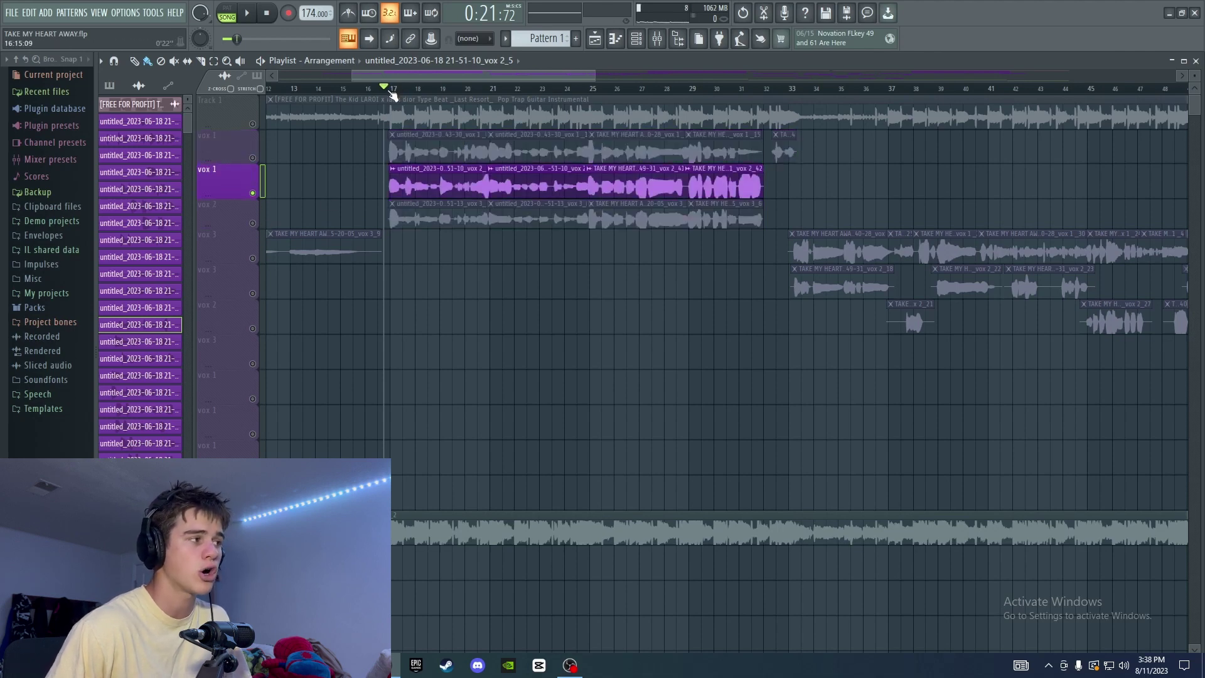
left_click(388, 90)
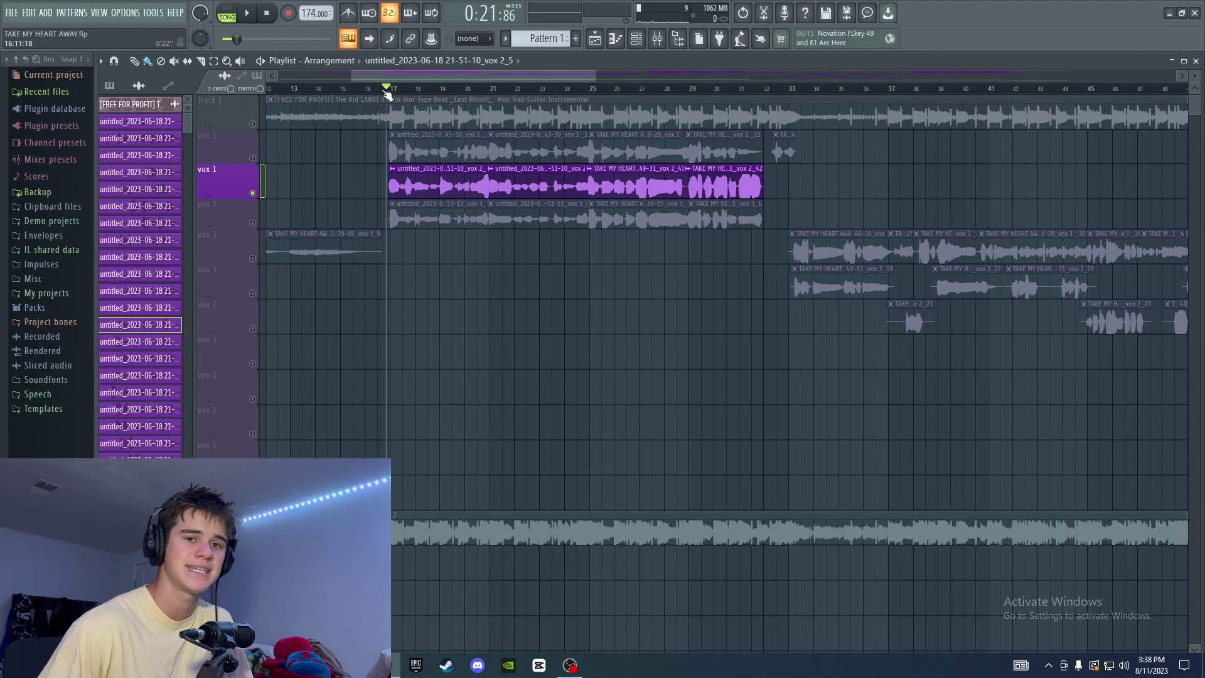
- Pair vox 2 with the first vox 1 track while the second vox 1 is muted, and leave only vox 2 active
left_click(253, 223)
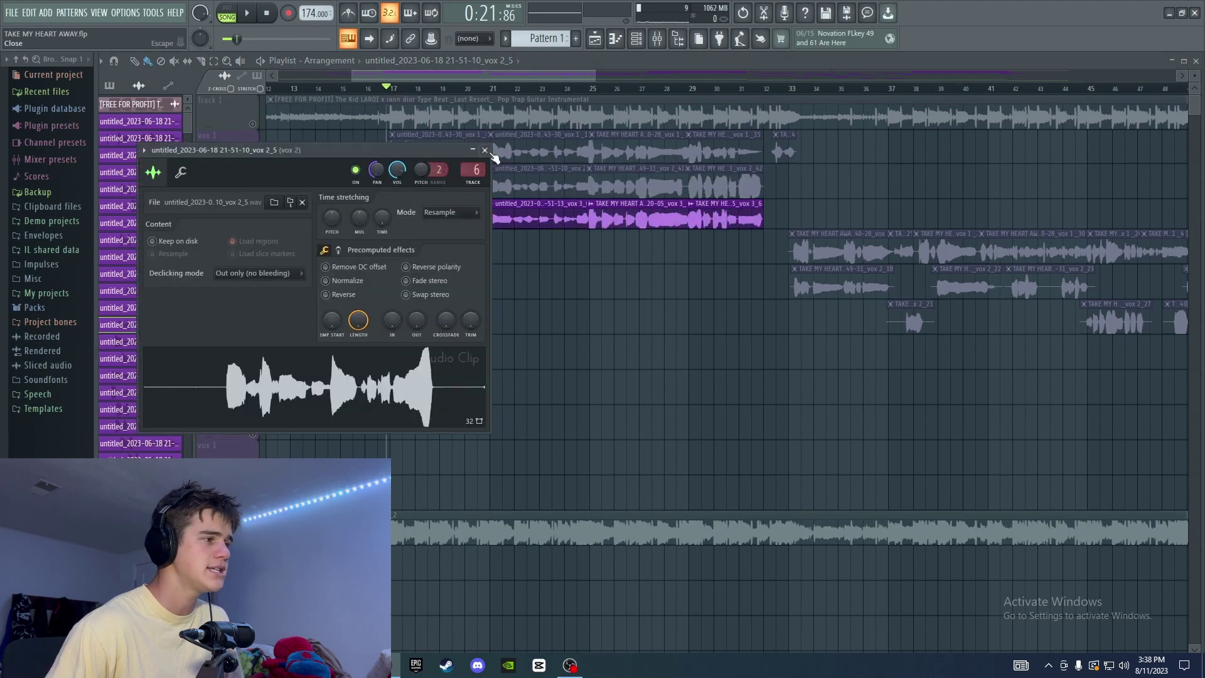
left_click(487, 169)
left_click(253, 193)
left_click(253, 158)
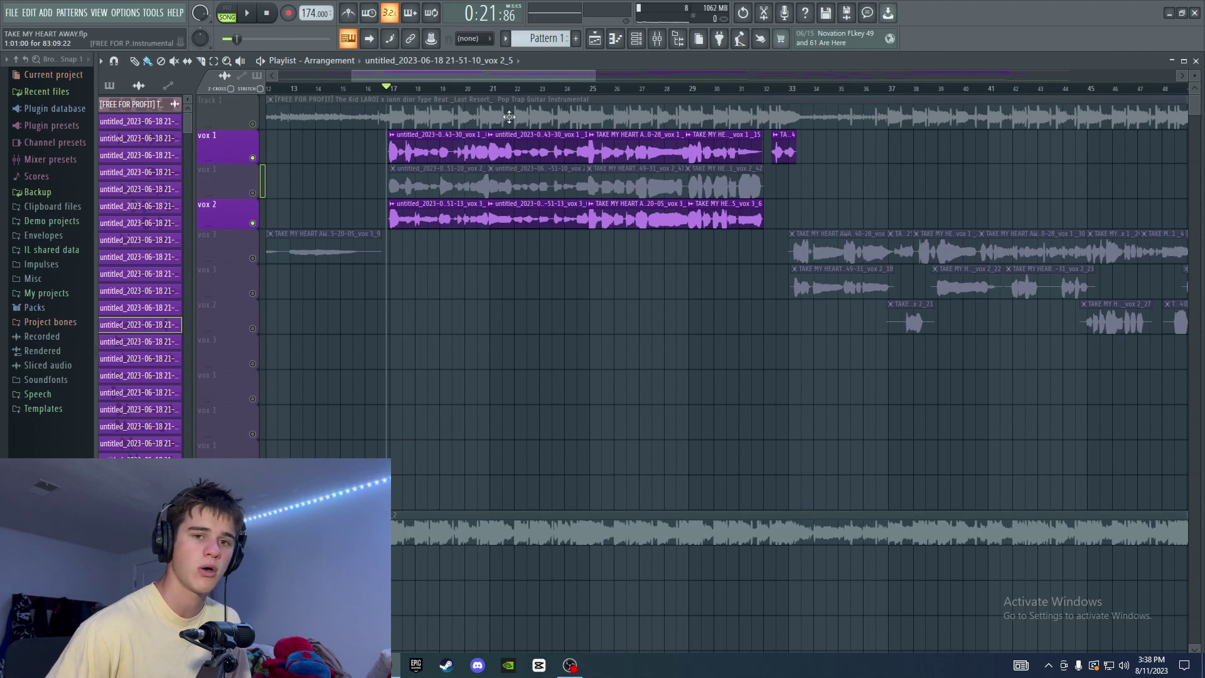
key("ctrl+z")
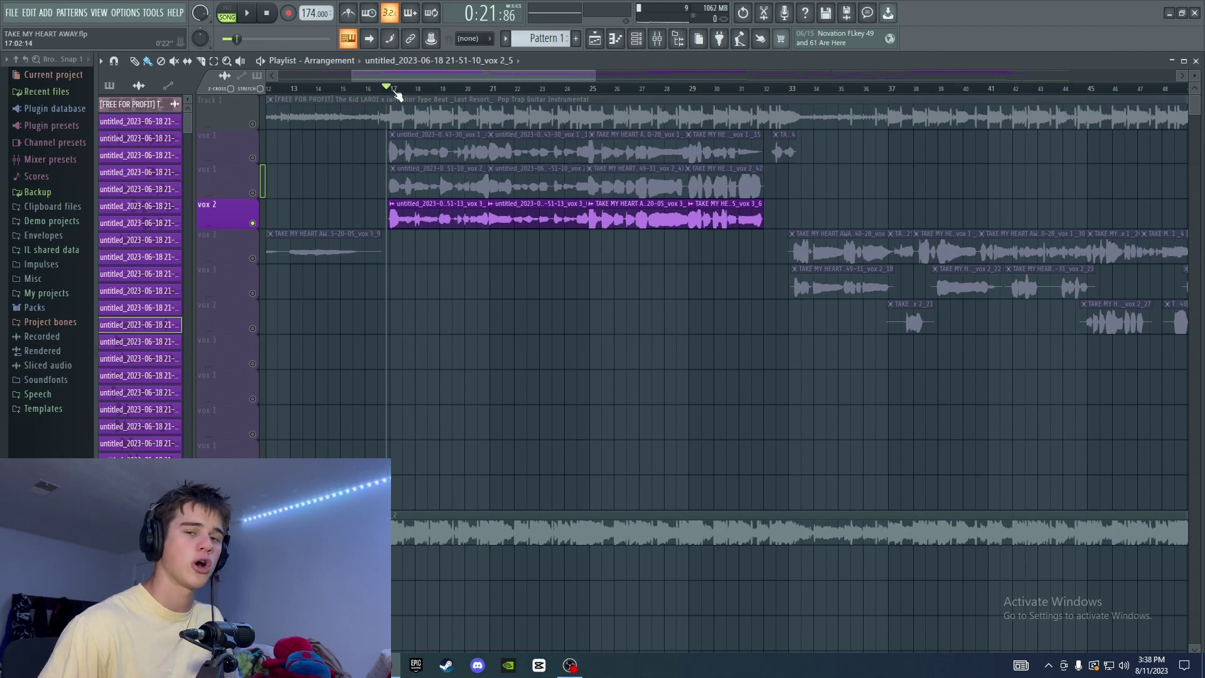
- Play the soloed vox 2 track from just before bar 17 and reset the playhead there
key("space")
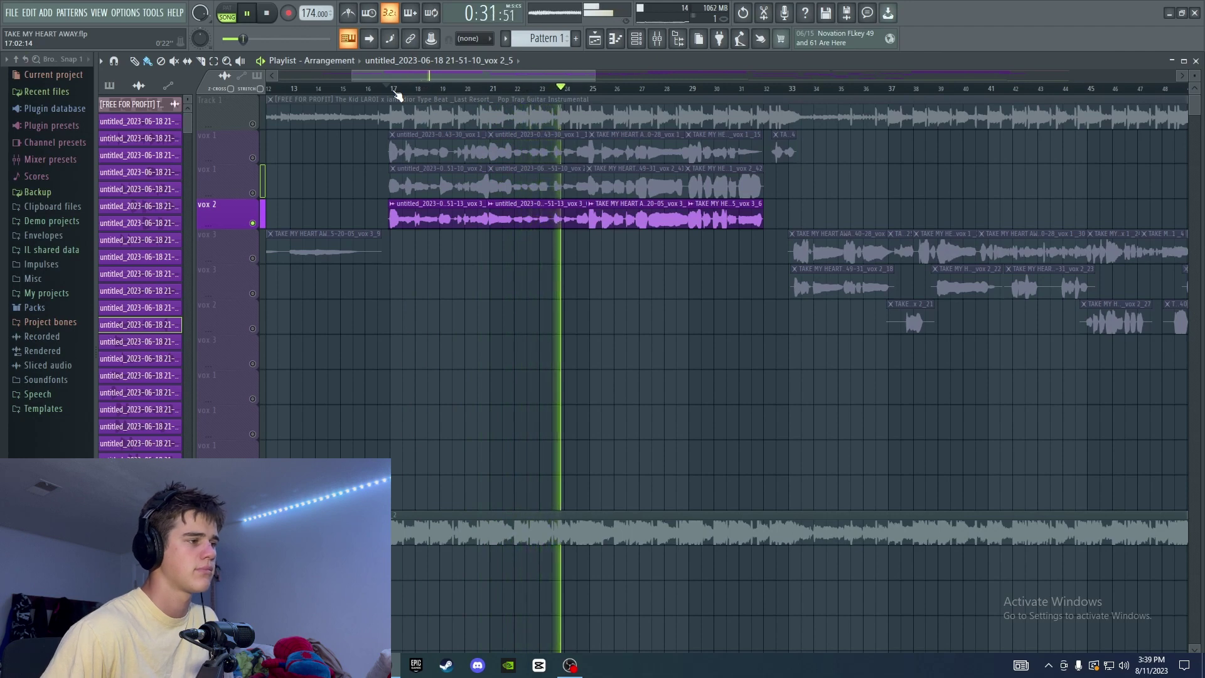
key("space")
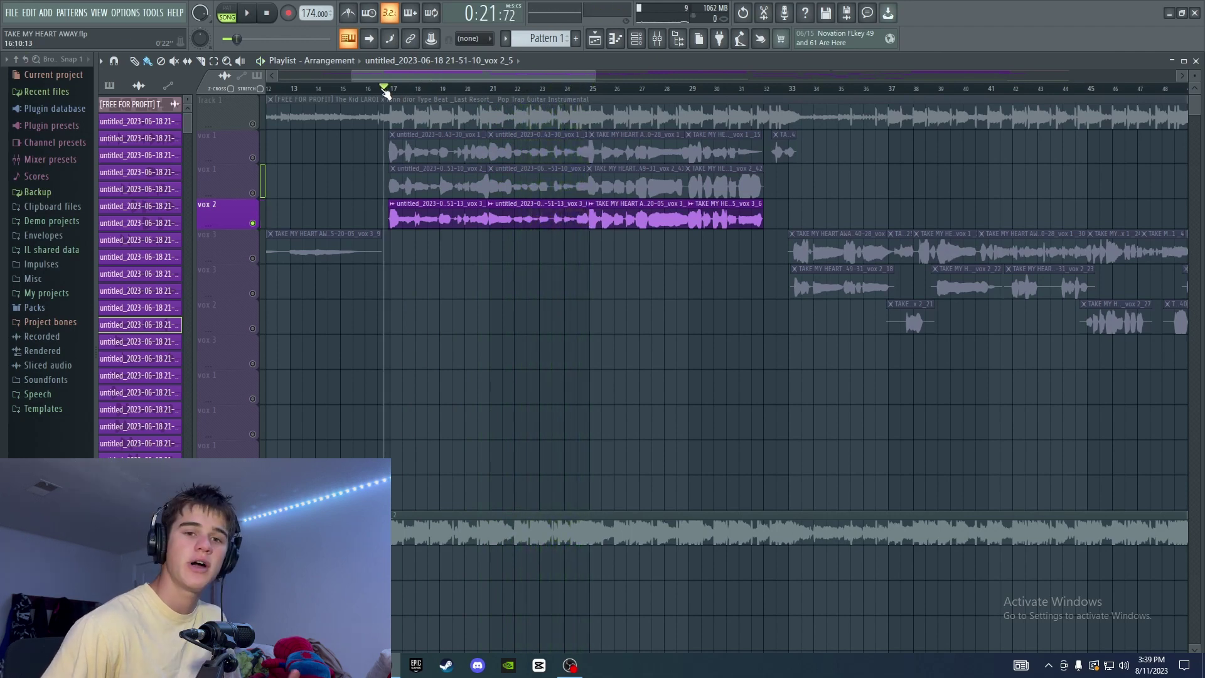
left_click(383, 87)
key("space")
key("space")
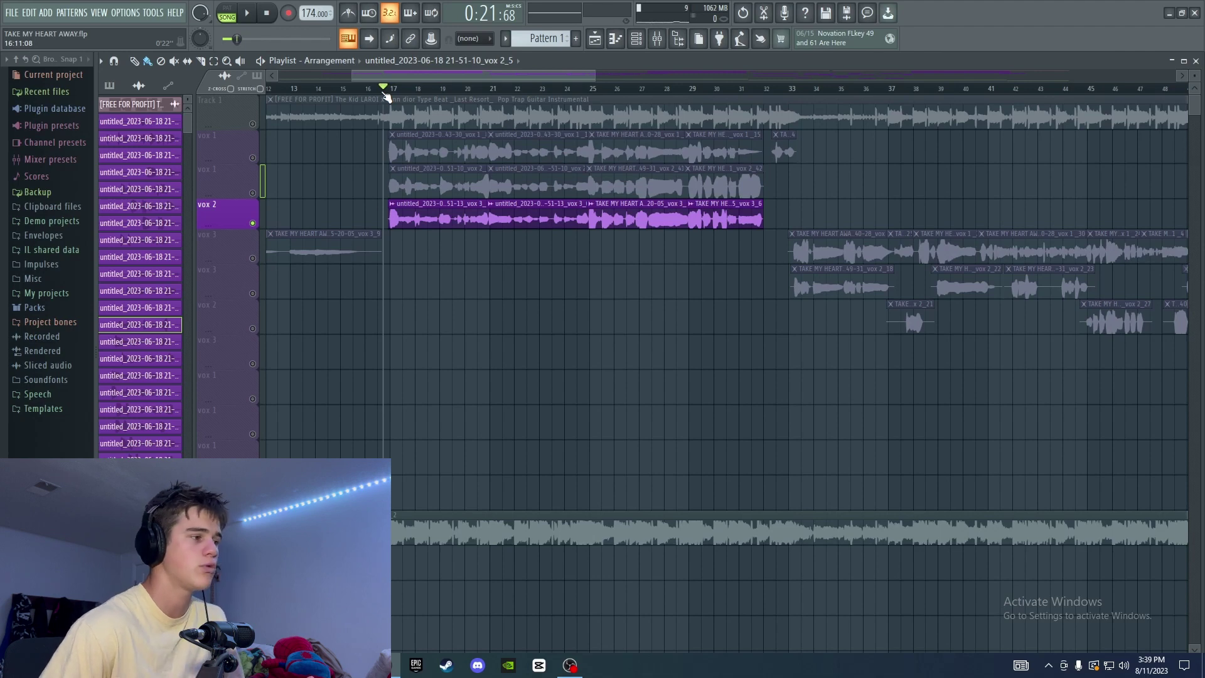
- Move the playhead just before bar 25 and play the second half of the soloed vox 2 track
left_click_drag(386, 96, 572, 132)
left_click(551, 88)
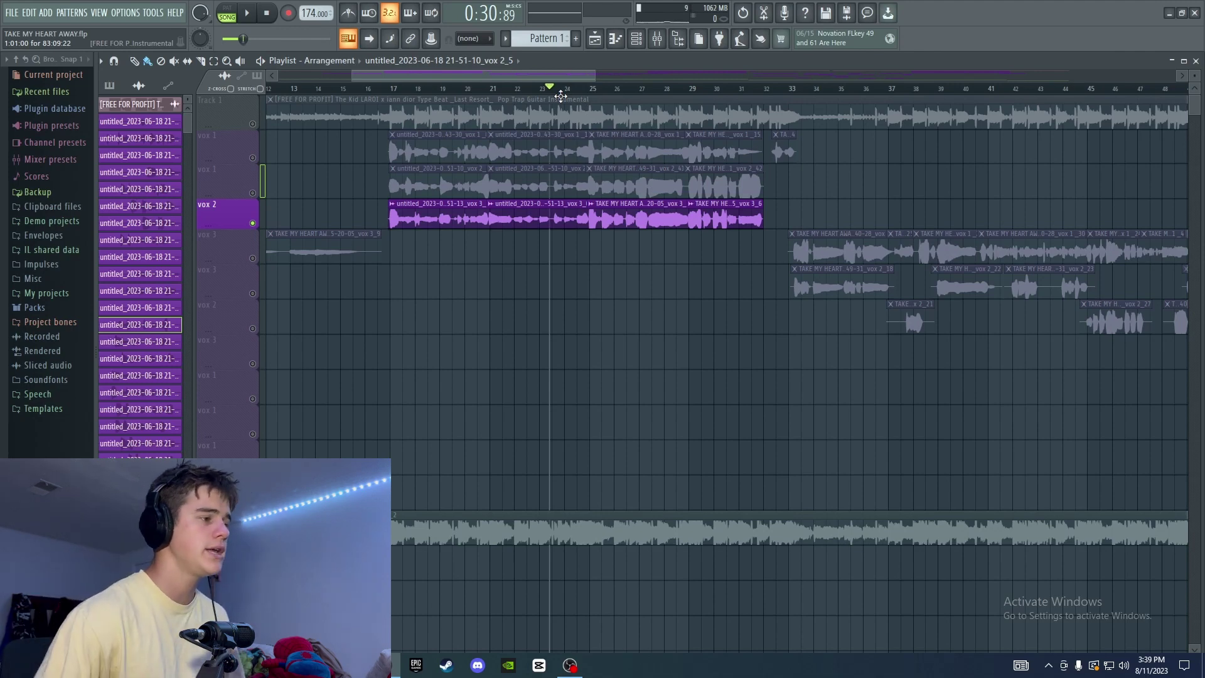
left_click(575, 90)
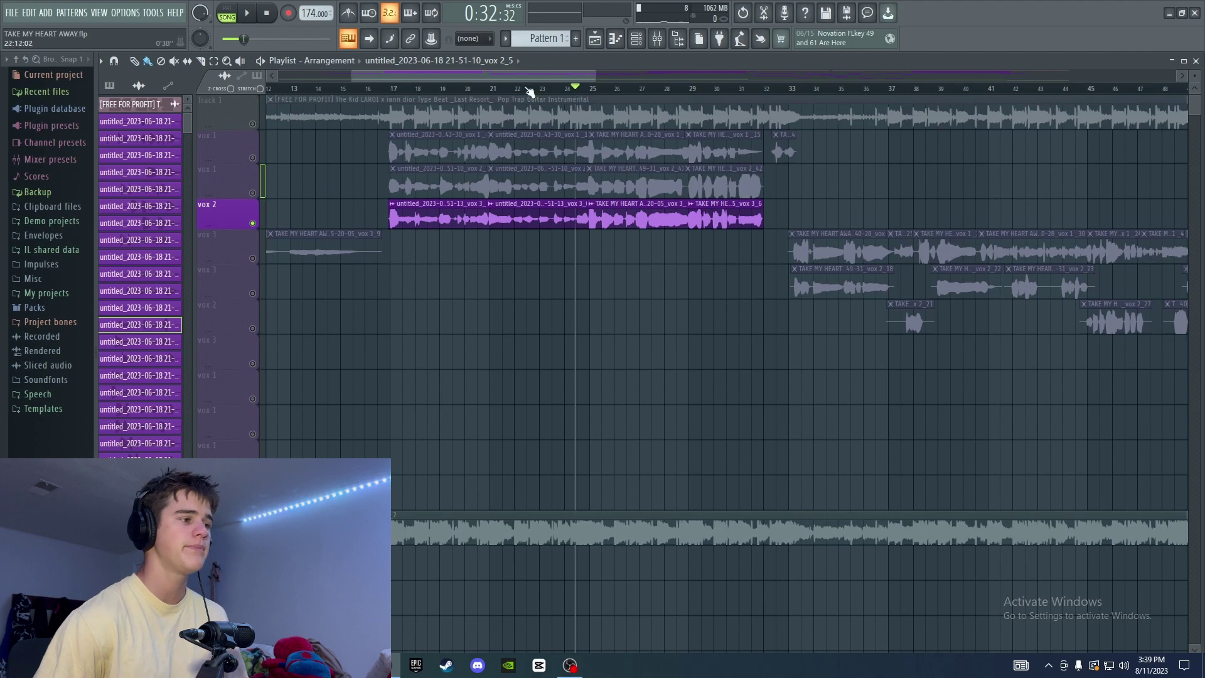
key("space")
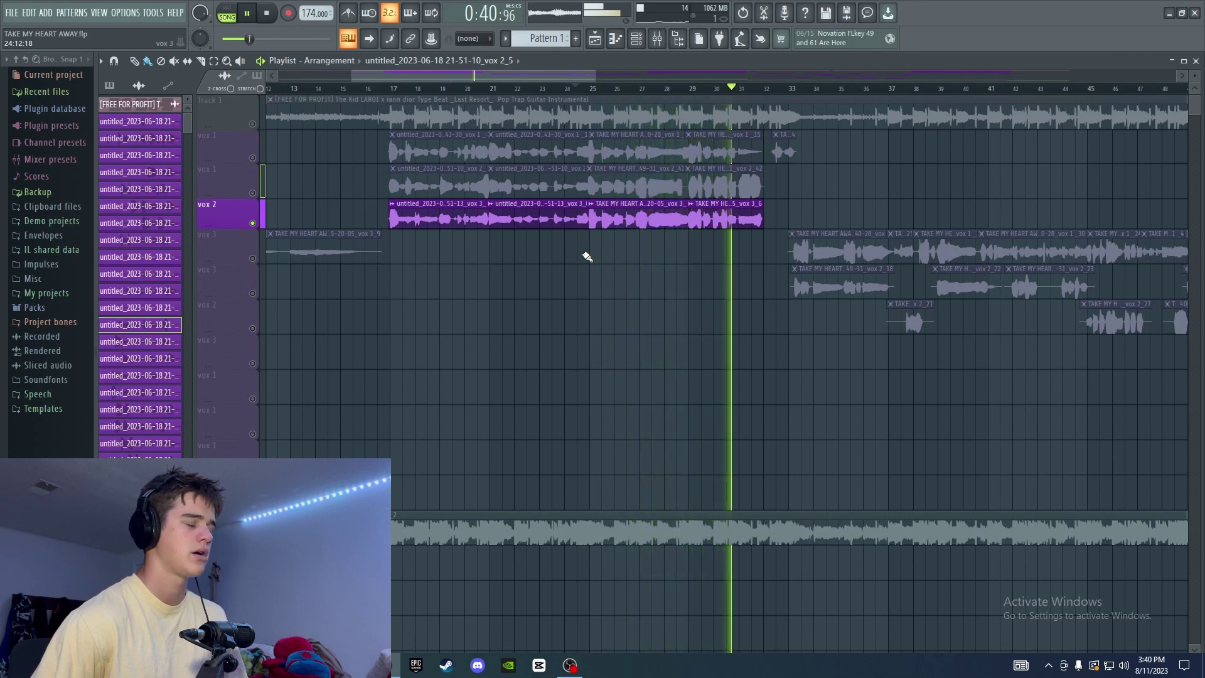
key("space")
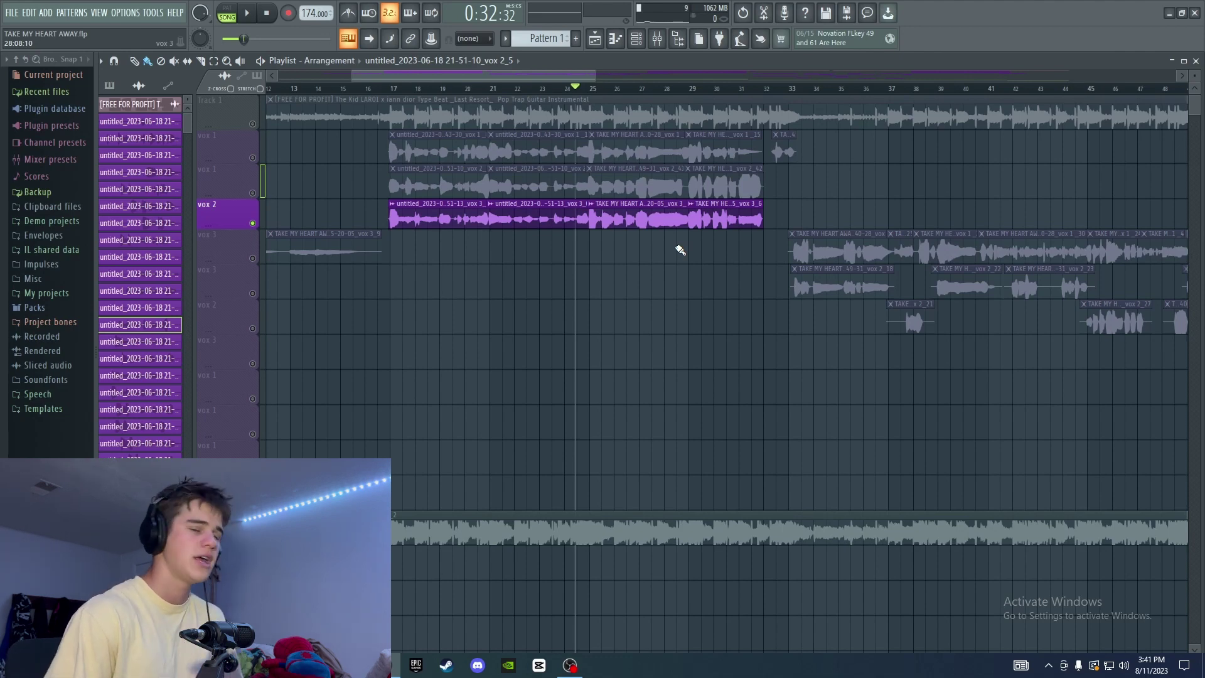
- Play both vox 1 tracks and the vox 2 track together from just before bar 17 to past bar 31
left_click(372, 89)
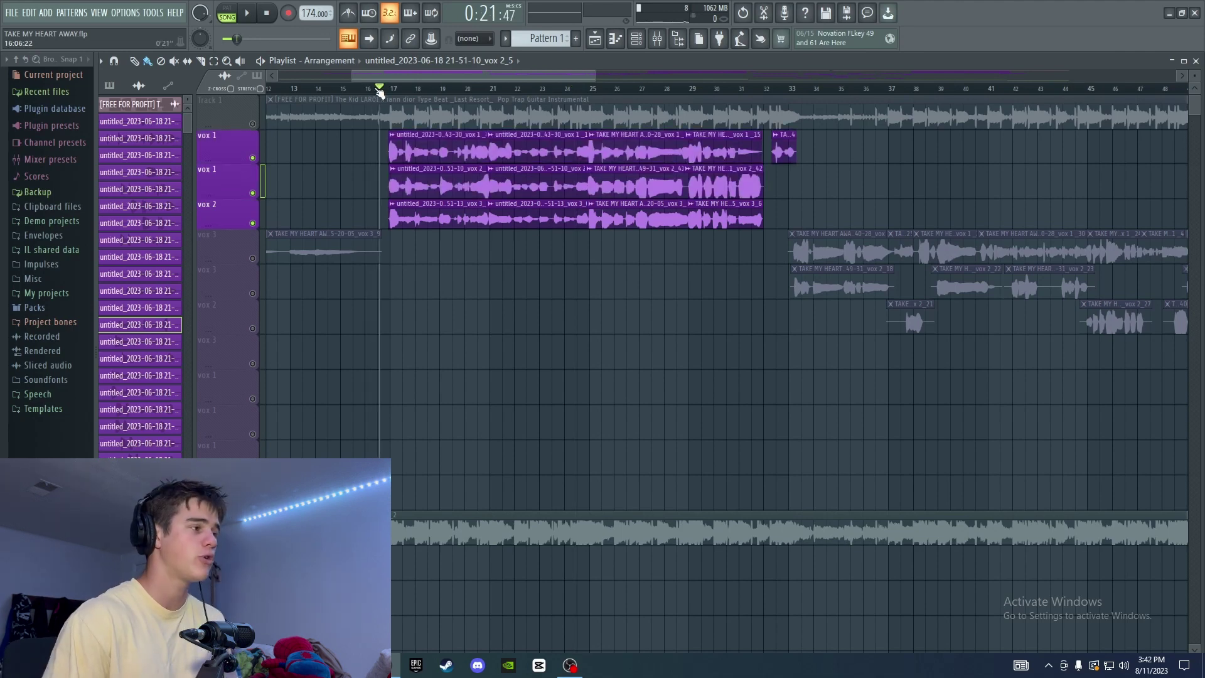
key("space")
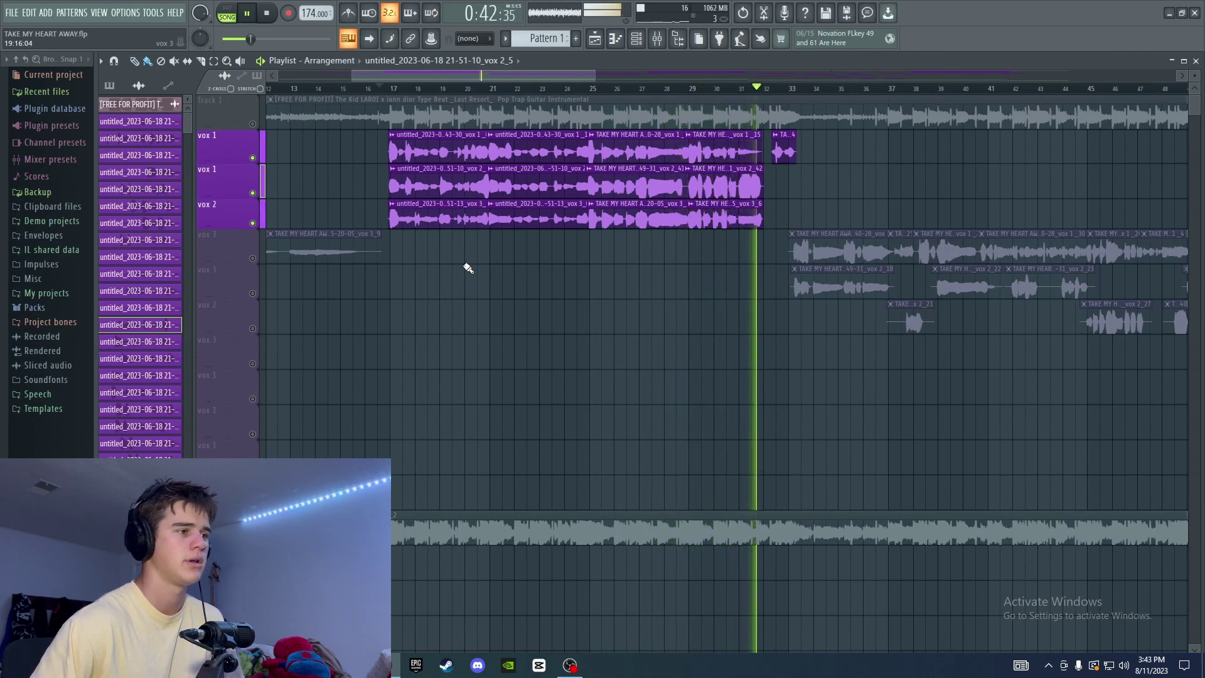
key("space")
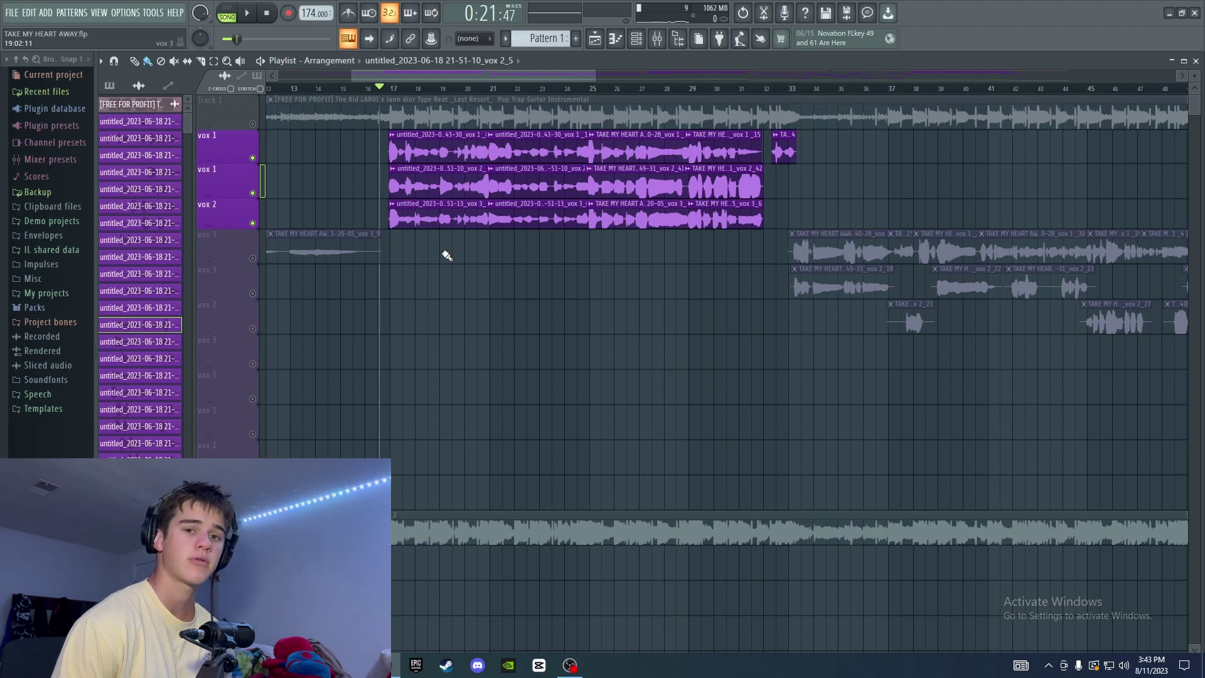